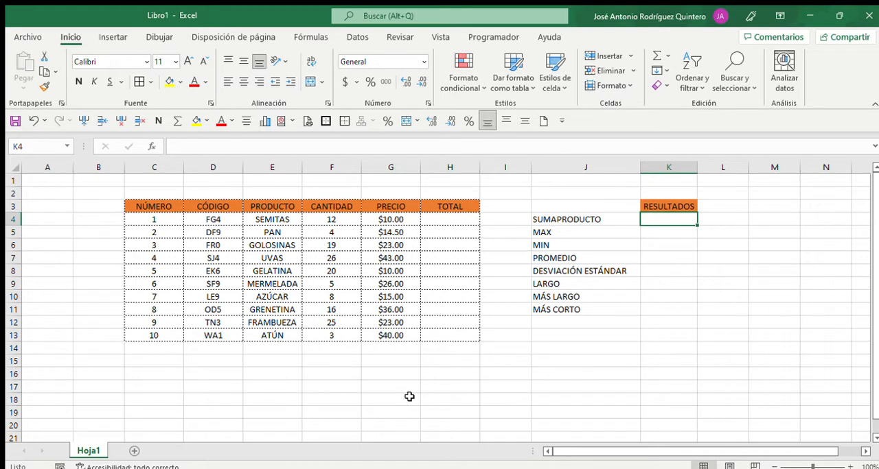
key("Left")
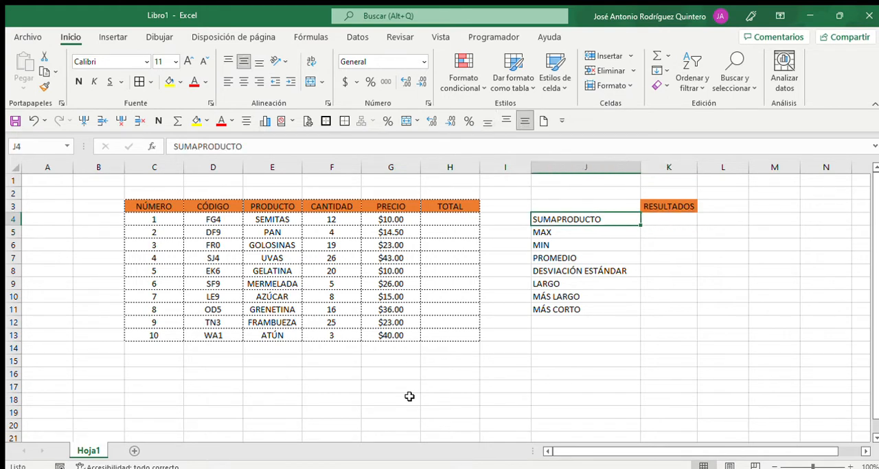
key("Right")
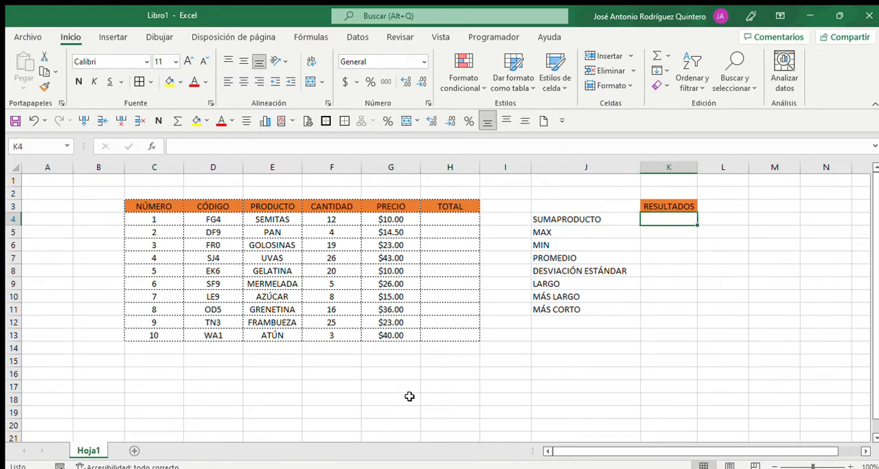
key("Left")
key("Left")
key("Left")
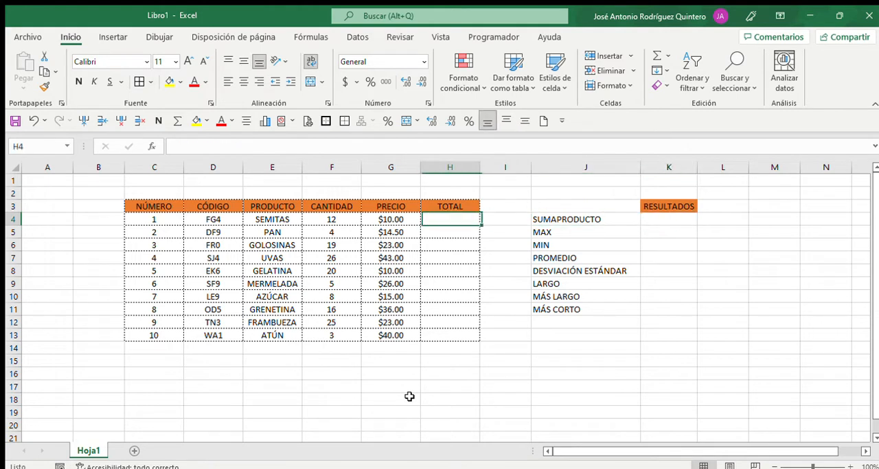
key("Left")
key("Right")
key("Right")
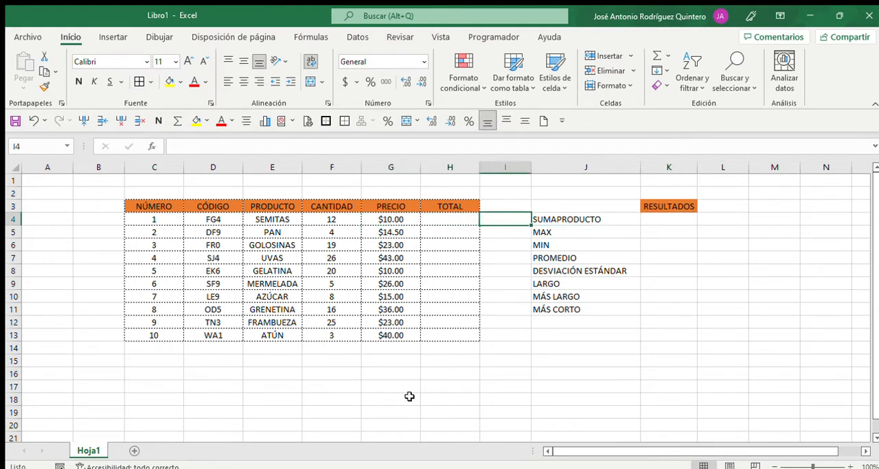
key("Left")
key("Down")
key("Down")
key("Down")
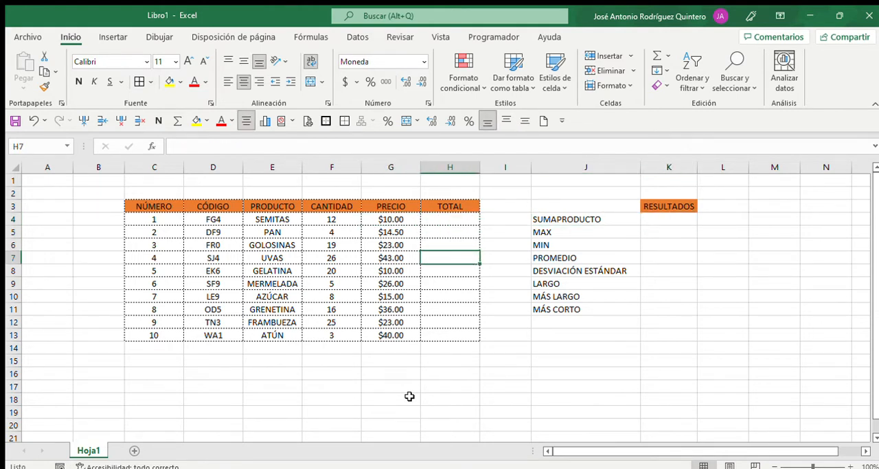
key("Up")
key("Up")
key("Up")
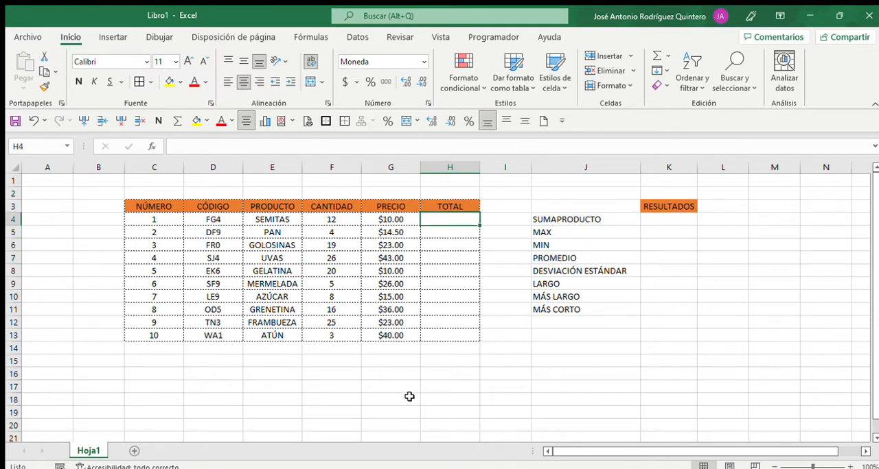
Calculate the first product's total in H4 with =F4*G4 and fill the formula down to H13
type("=")
key("Left")
key("Left")
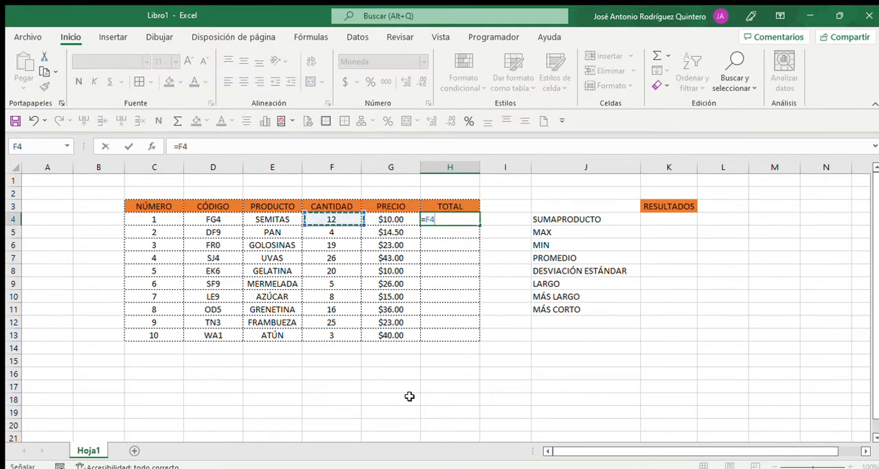
type("*")
key("Left")
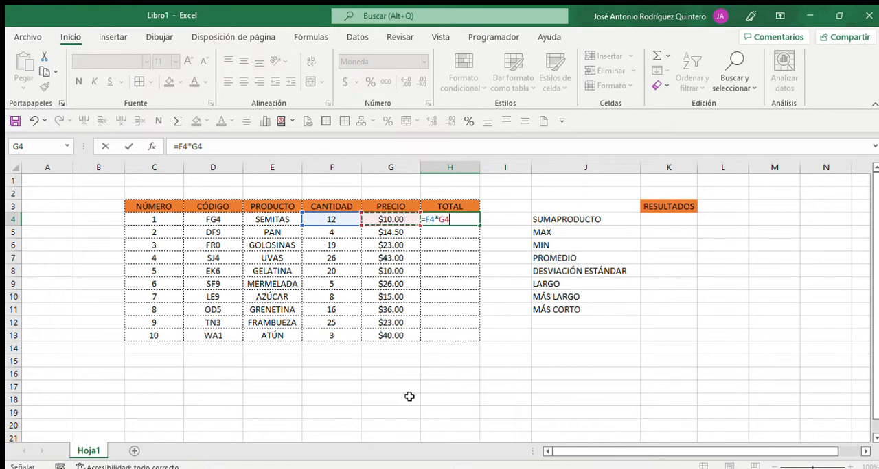
key("ctrl+Return")
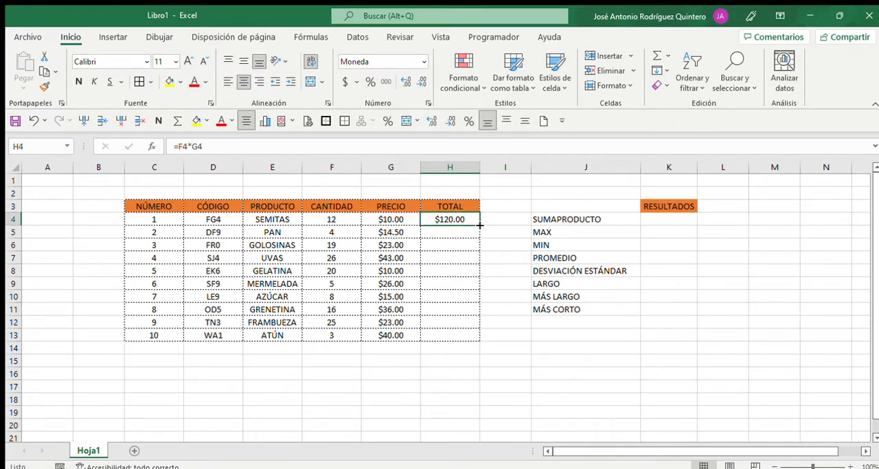
left_click_drag(479, 225, 473, 336)
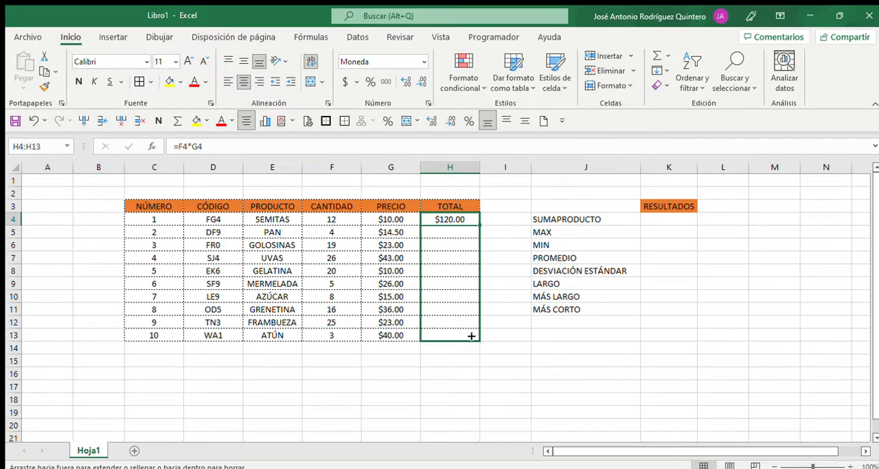
Sum the TOTAL column in H14 with =SUMA(H4:H13)
left_click(446, 349)
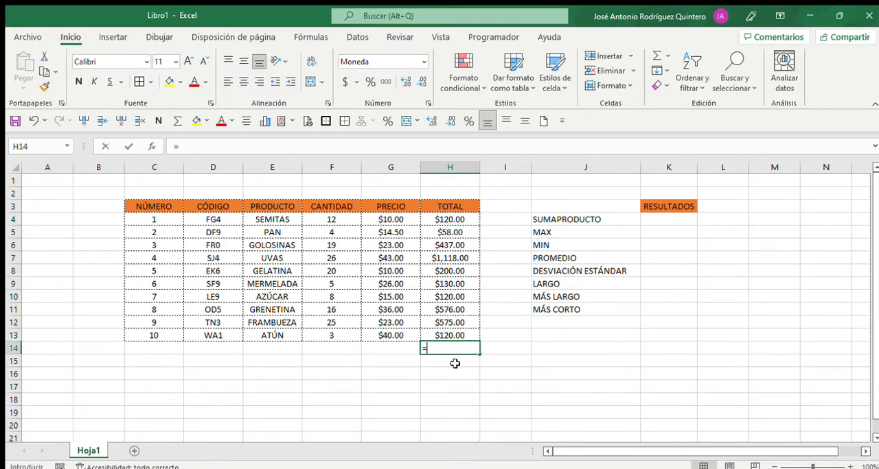
type("=SUMA8<")
key("BackSpace")
key("BackSpace")
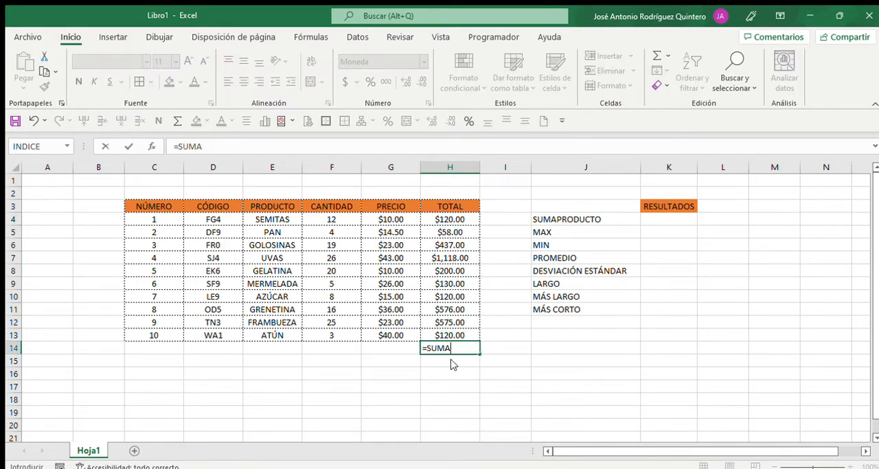
type("(")
key("Up")
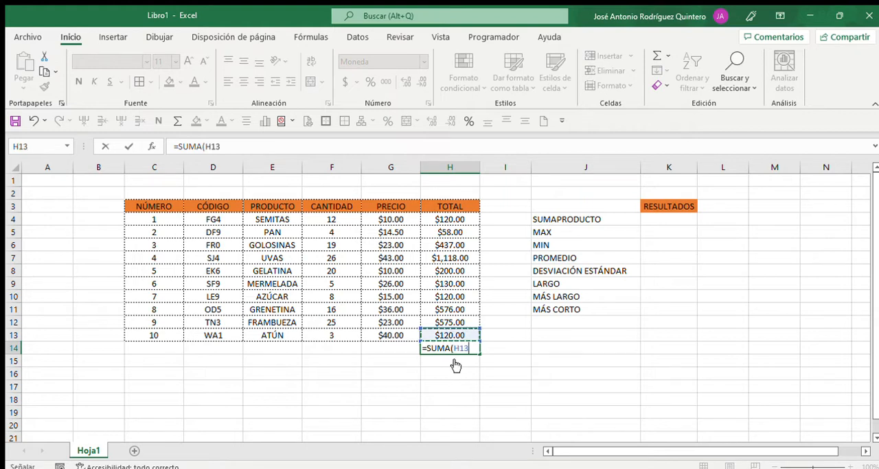
key("ctrl+shift+Up")
key("ctrl+shift+Down")
key("Up")
key("Up")
key("Up")
key("Up")
key("Up")
key("Up")
key("Up")
key("Up")
key("Up")
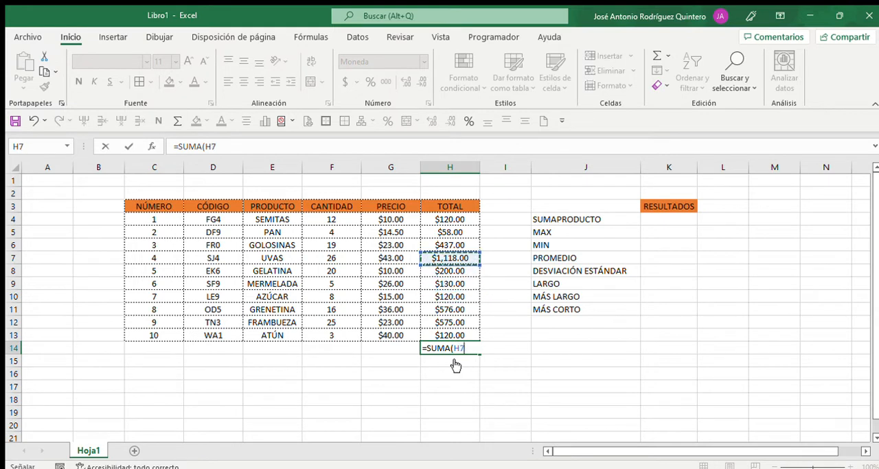
key("ctrl+shift+Down")
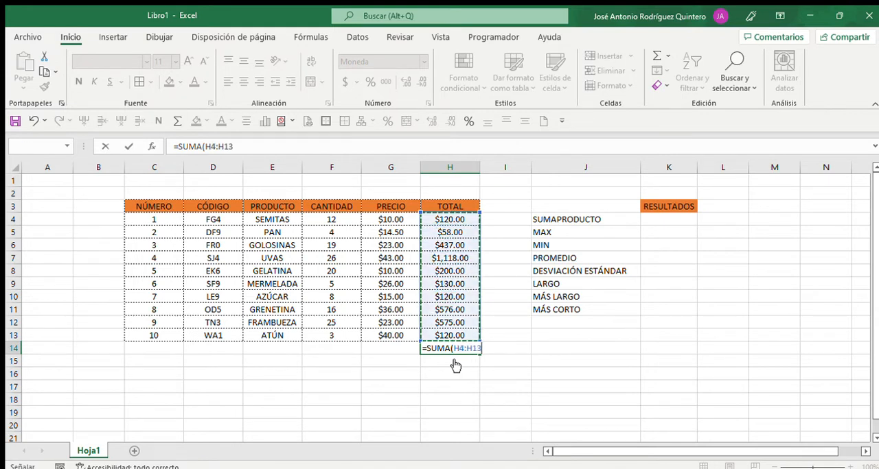
key("Return")
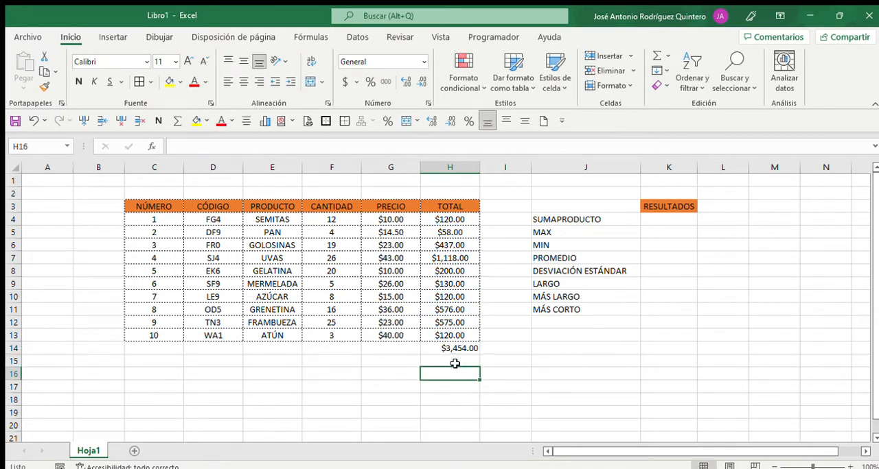
Begin a SUMAPRODUCTO formula in K4 with the CANTIDAD range F4:F13 as its first array
key("Up")
key("Up")
key("Up")
key("Up")
key("Up")
key("Up")
key("Up")
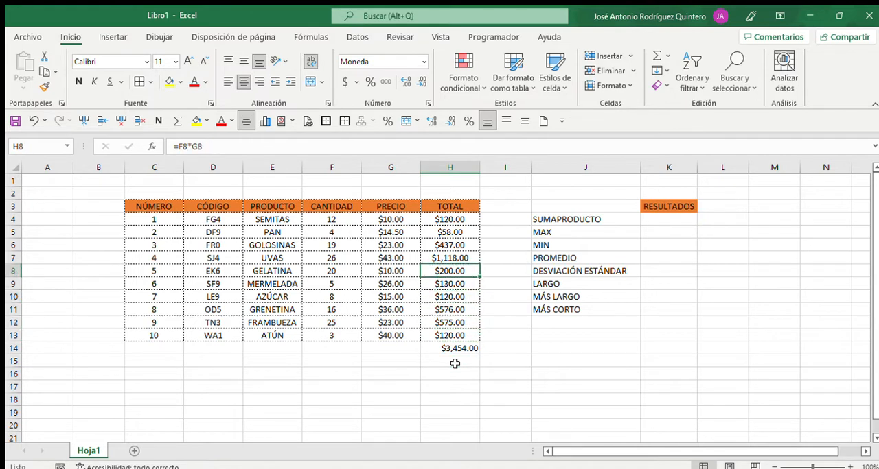
key("Right")
key("Right")
key("Right")
key("Up")
key("Up")
key("Up")
key("Up")
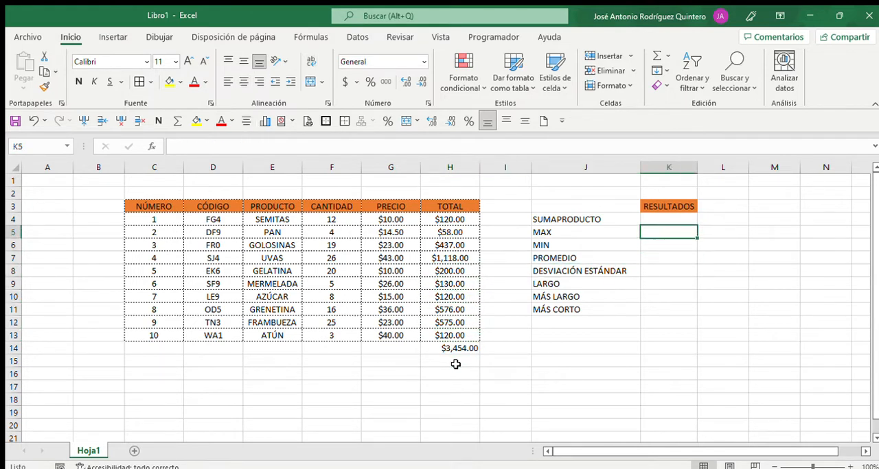
type("=SUMA")
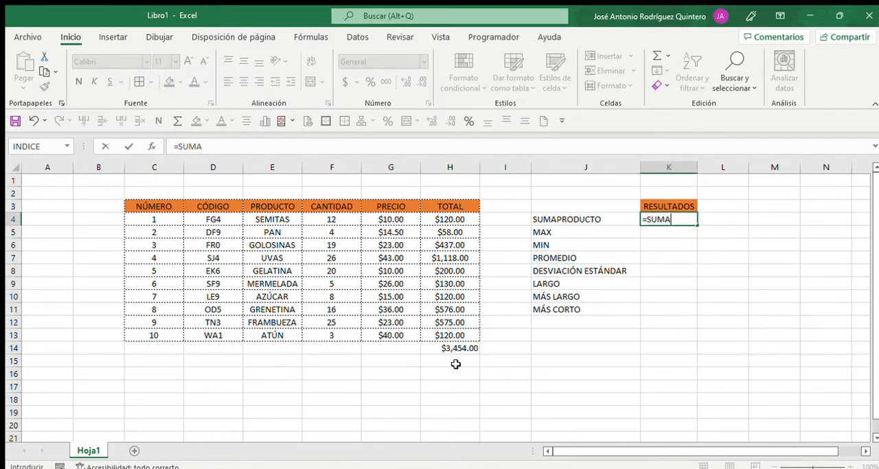
type("PRODUCT")
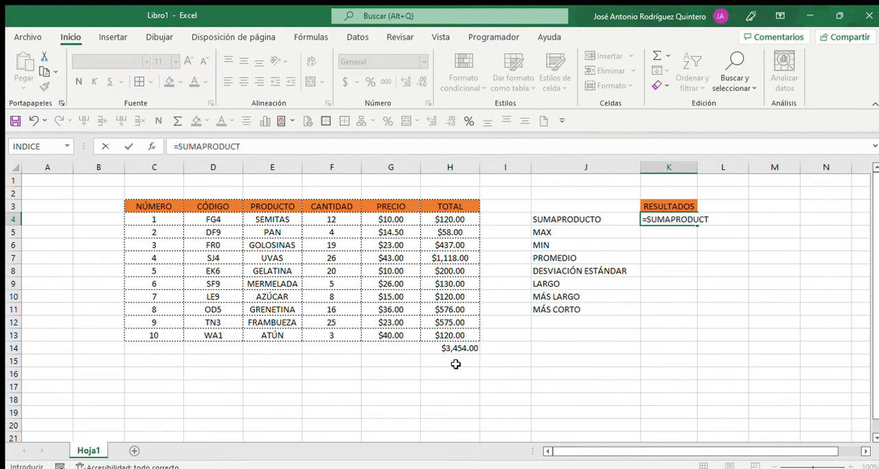
type("O(")
key("Left")
key("Left")
key("Left")
key("Left")
key("Left")
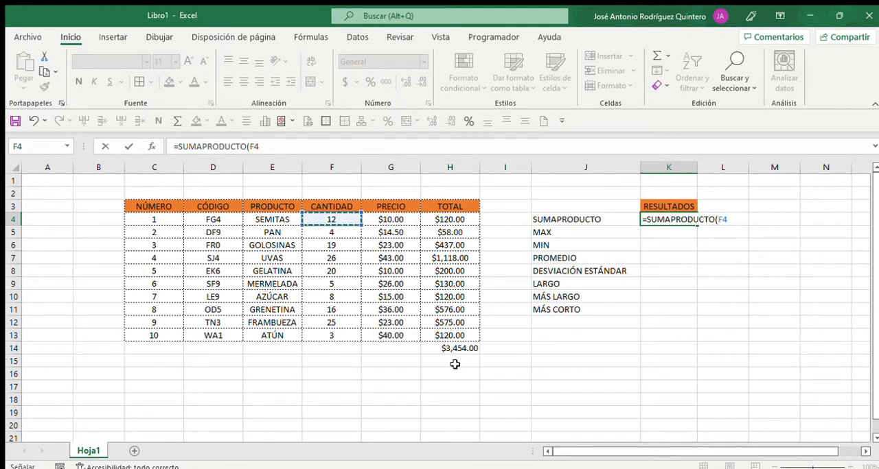
key("ctrl+shift+Down")
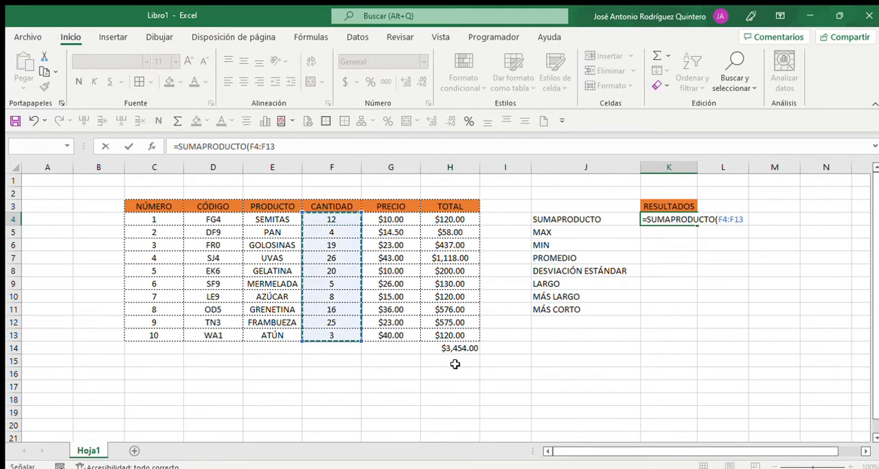
Complete the SUMAPRODUCTO formula in K4 with the PRECIO range G4:G13 as second array, and compare it with the sum in H14
type(",")
key("Left")
key("Left")
key("Left")
key("Left")
key("Left")
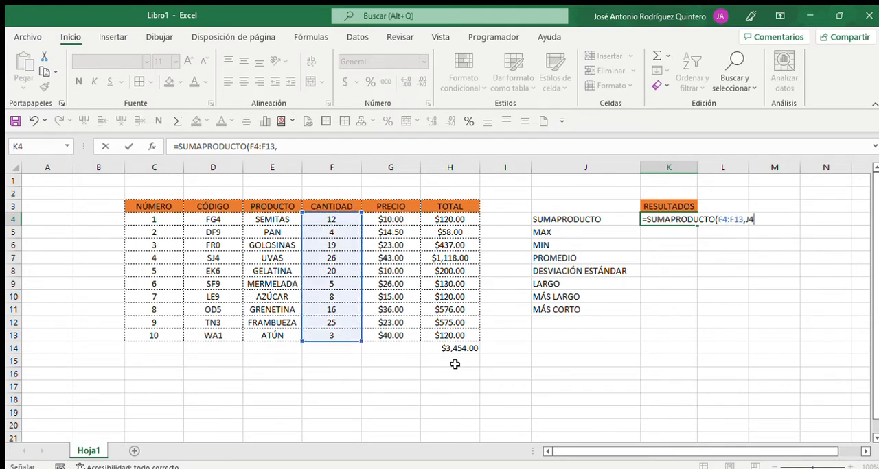
key("Right")
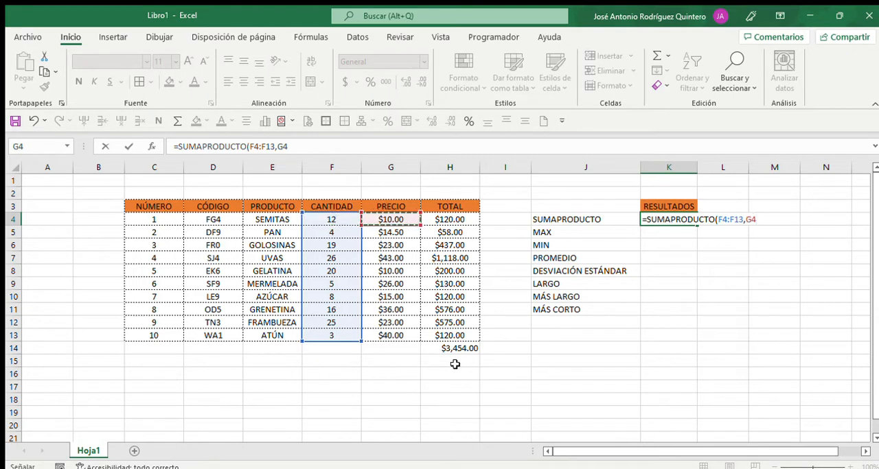
key("ctrl+shift+Down")
key("Return")
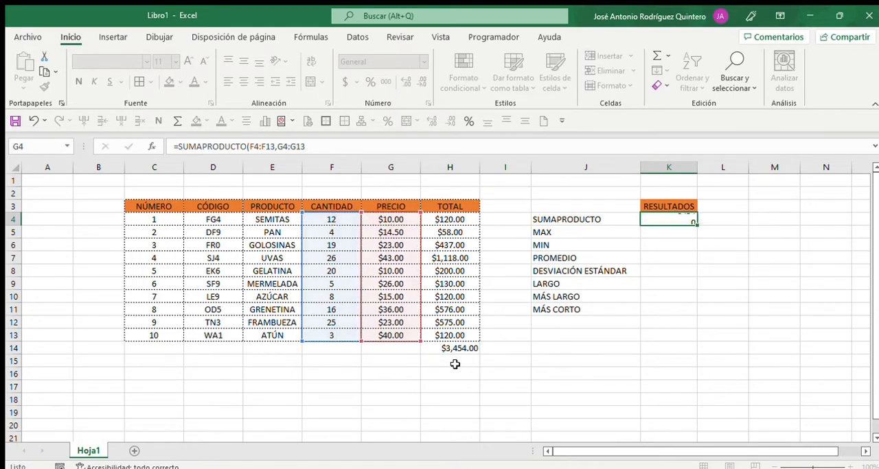
key("Up")
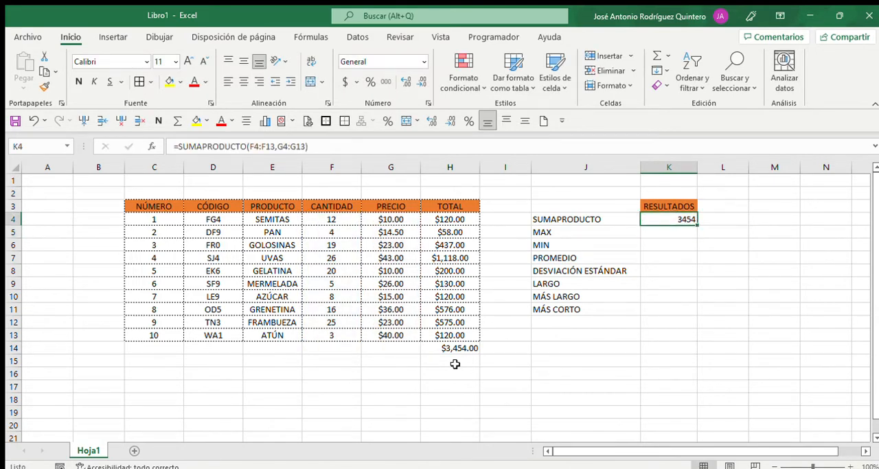
left_click(454, 349)
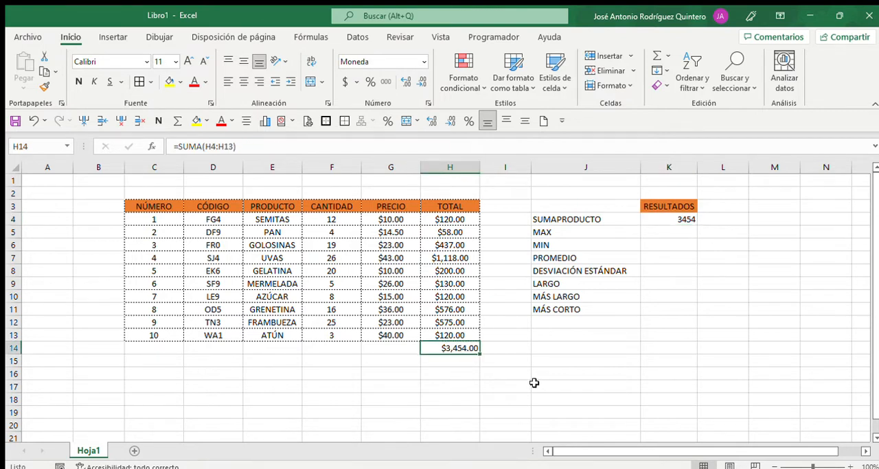
left_click(660, 219)
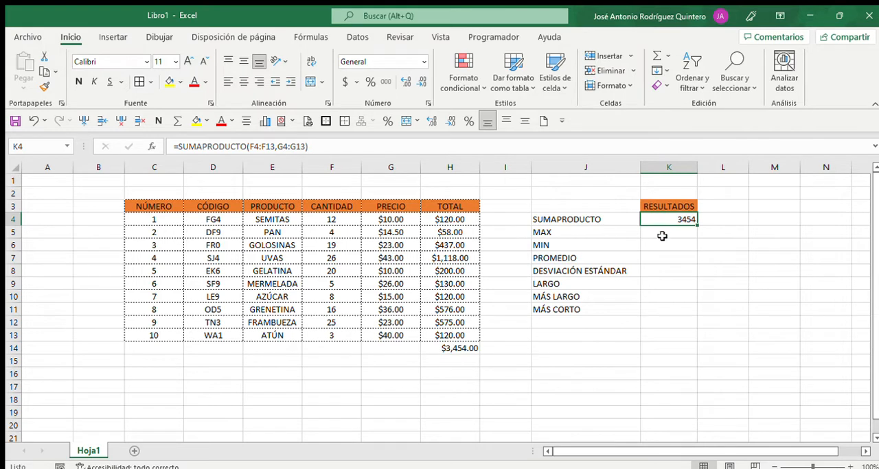
Find the largest CANTIDAD value in K5, next to MAX, with =MAX(F4:F13)
left_click(662, 236)
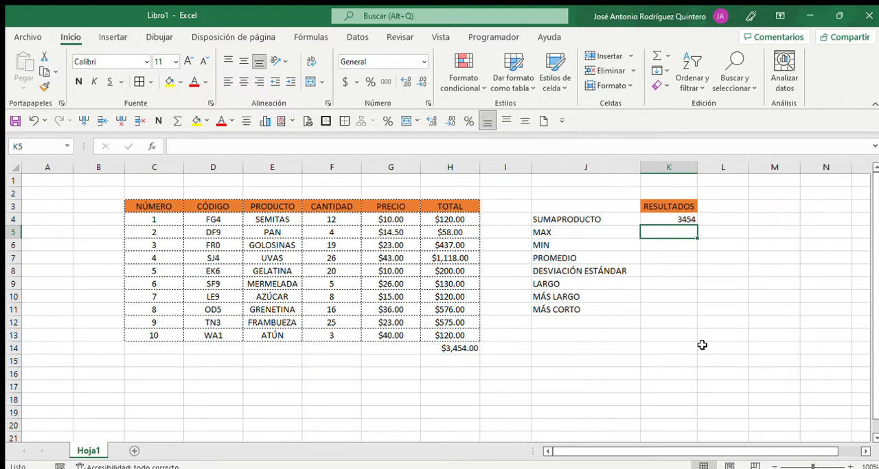
type("=MAX (")
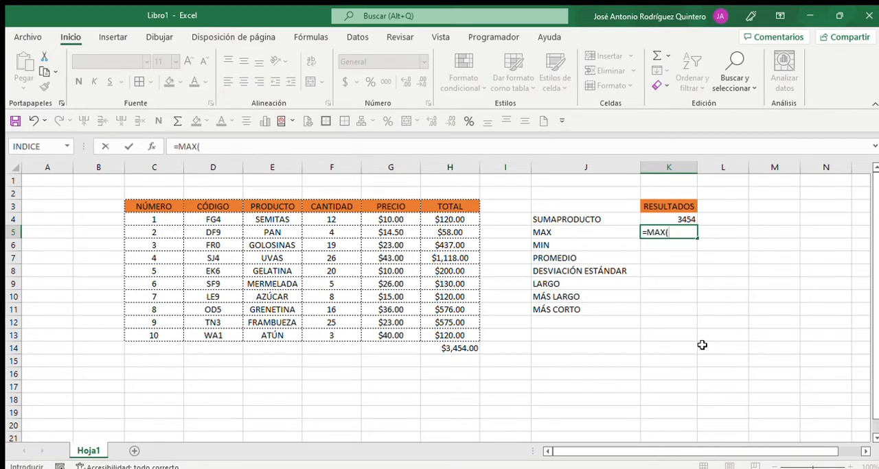
key("Left")
key("Left")
key("Left")
key("Left")
key("Left")
key("Up")
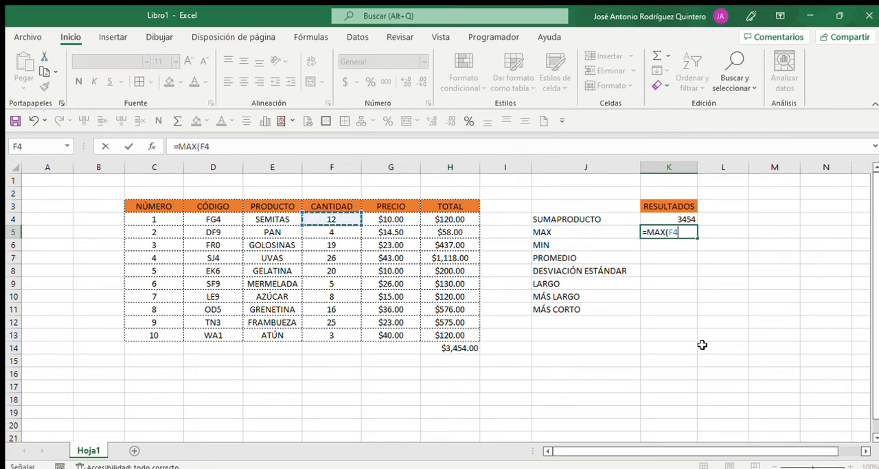
key("ctrl+shift+Down")
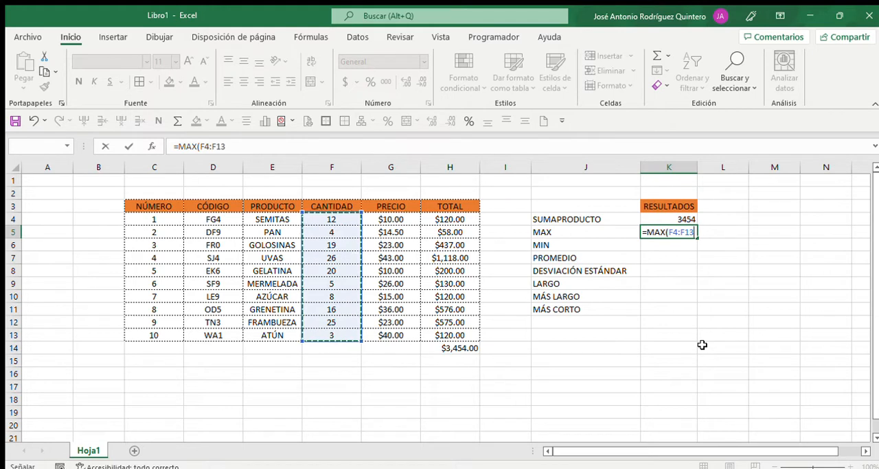
key("Return")
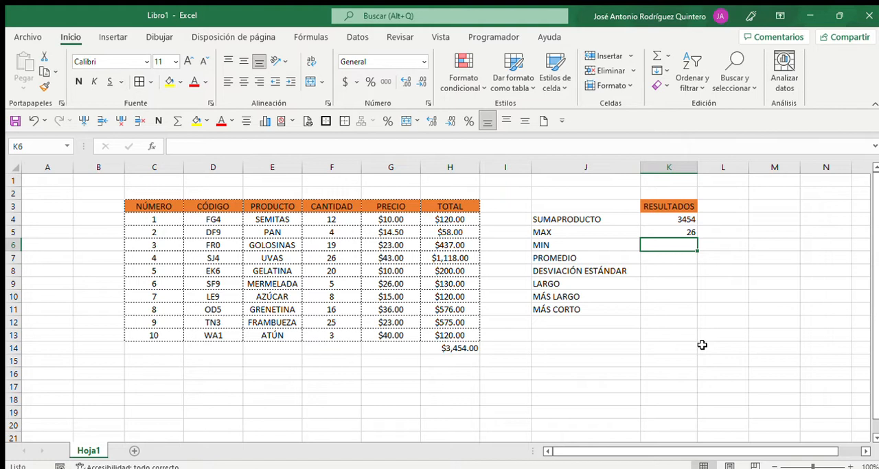
Check the MAX result against the largest entry in the CANTIDAD column, and return to the RESULTADOS column
key("Left")
key("Left")
key("Left")
key("Left")
key("Left")
key("Down")
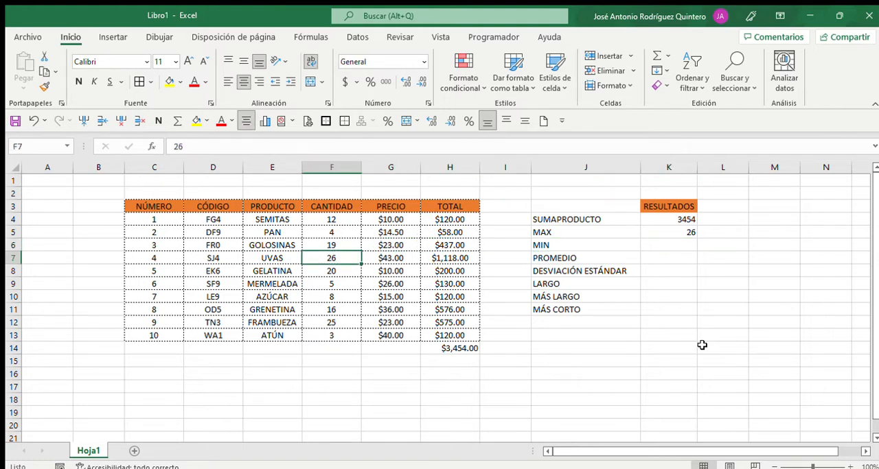
key("Right")
key("Right")
key("Right")
key("Right")
key("Right")
key("Up")
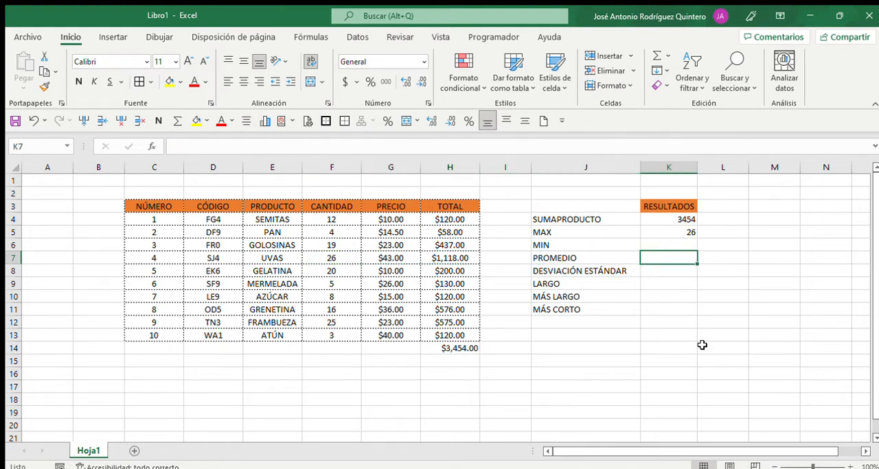
Find the smallest CANTIDAD value in K6, next to MIN, with =MIN(F4:F13)
type("=MIN(")
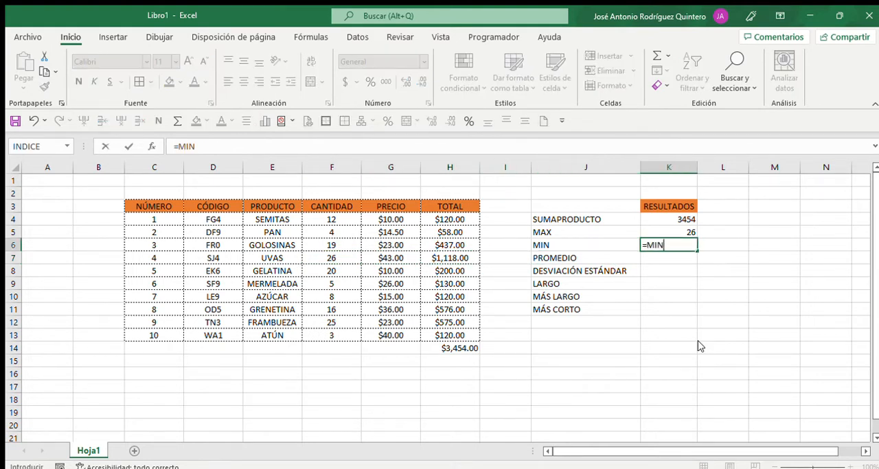
key("Left")
key("Left")
key("Left")
key("Left")
key("Left")
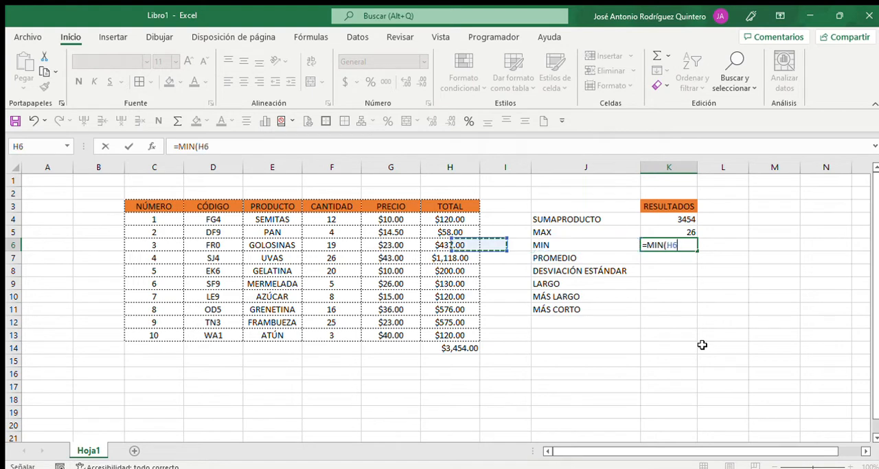
key("Up")
key("Up")
key("shift+Down")
key("shift+Down")
key("shift+Down")
key("shift+Down")
key("shift+Down")
key("shift+Down")
key("shift+Down")
key("shift+Down")
key("shift+Down")
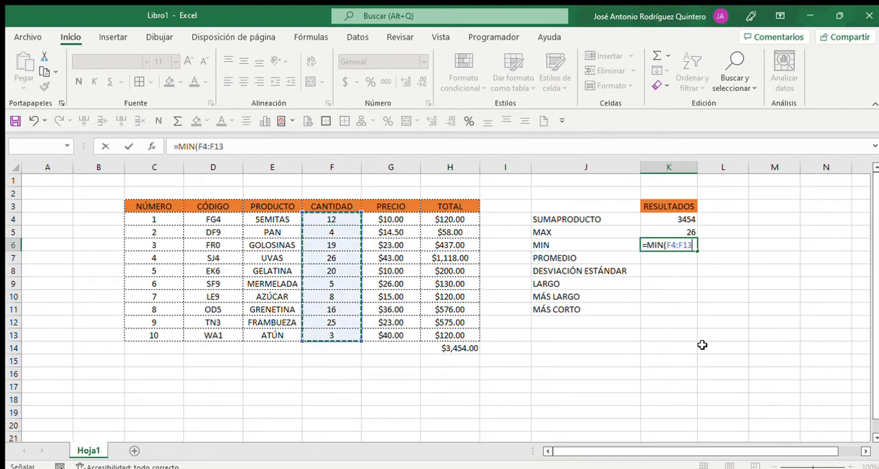
key("Return")
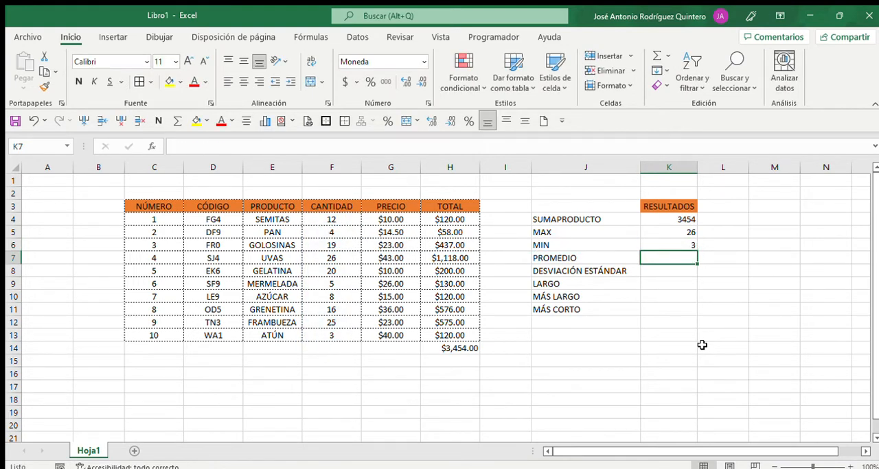
Check the MIN result against the smallest entry in the CANTIDAD column, and return to K7 in the RESULTADOS column
key("Left")
key("Left")
key("Left")
key("Left")
key("Left")
key("Left")
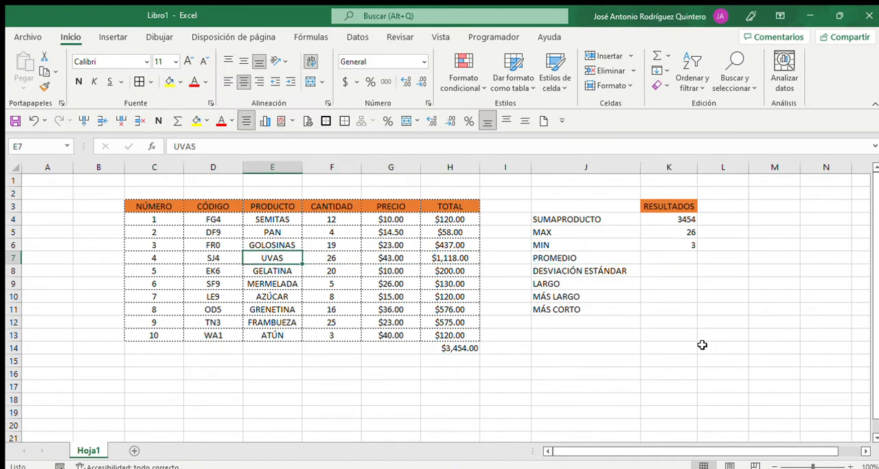
key("Right")
key("Down")
key("Down")
key("Right")
key("Left")
key("Down")
key("Down")
key("Down")
key("Down")
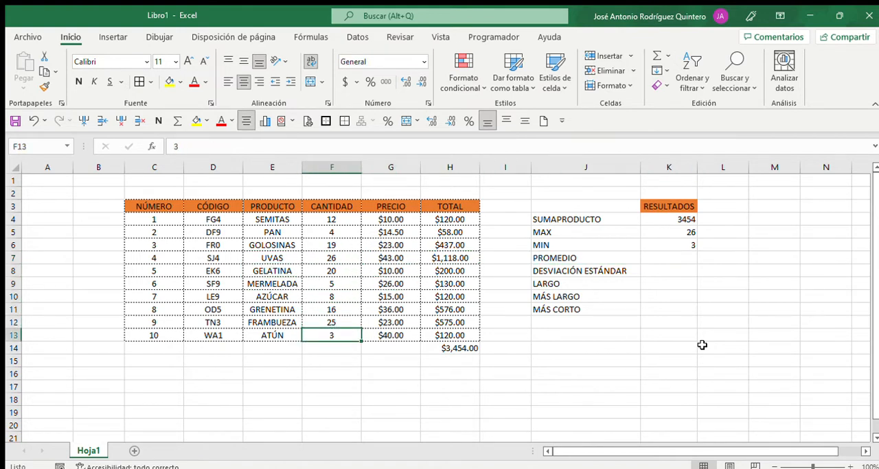
key("Right")
key("Right")
key("Right")
key("Right")
key("Right")
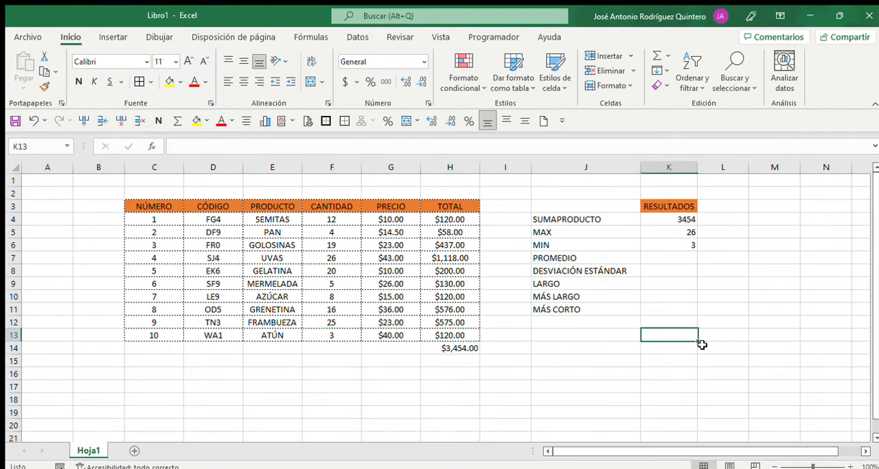
key("Up")
key("Up")
key("Up")
key("Up")
key("Up")
key("Up")
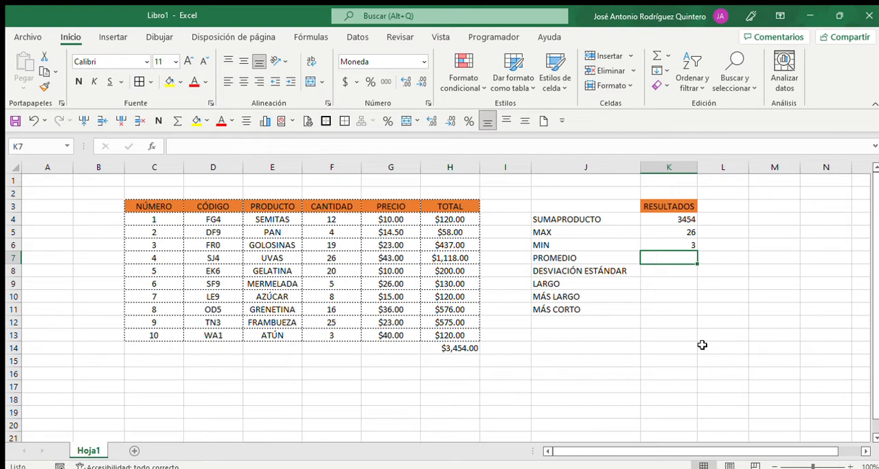
Calculate the average PRECIO in K7 with =PROMEDIO(G4:G13), and review the finished formula
type("=")
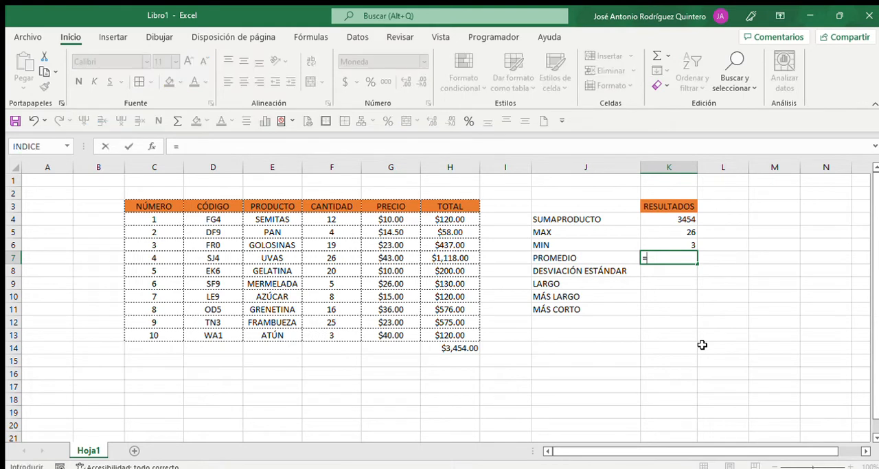
type("PROMEDIO")
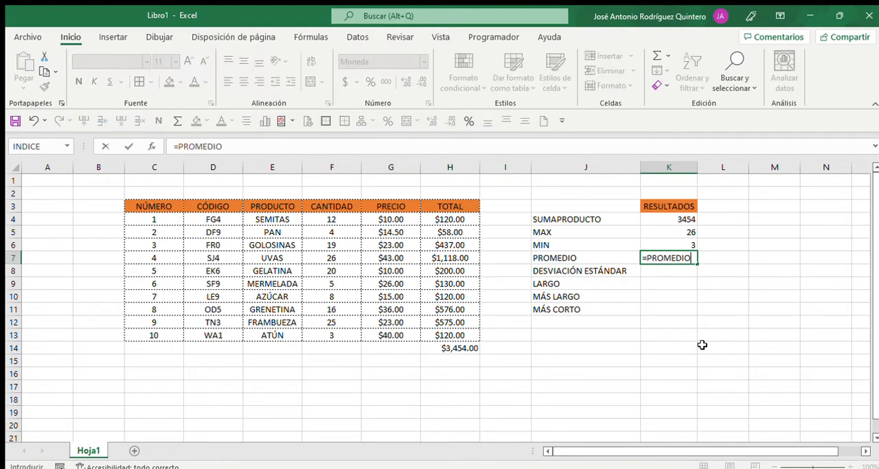
type("(")
key("Left")
key("Left")
key("Left")
key("Left")
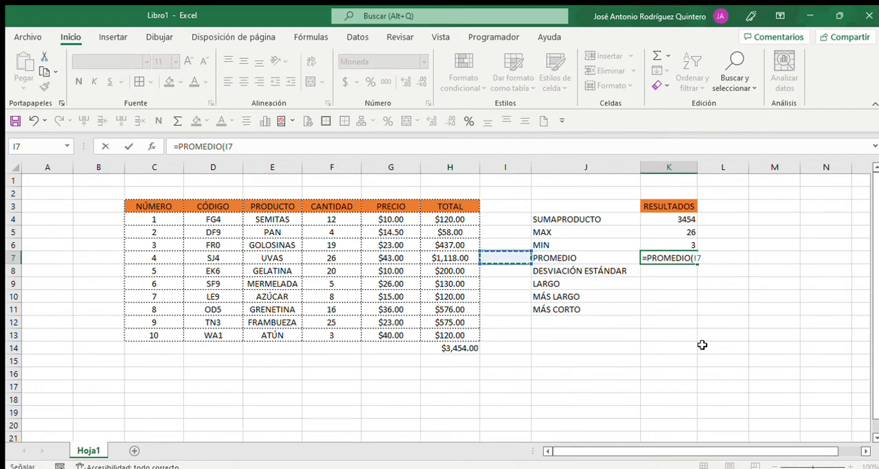
key("Up")
key("Up")
key("Up")
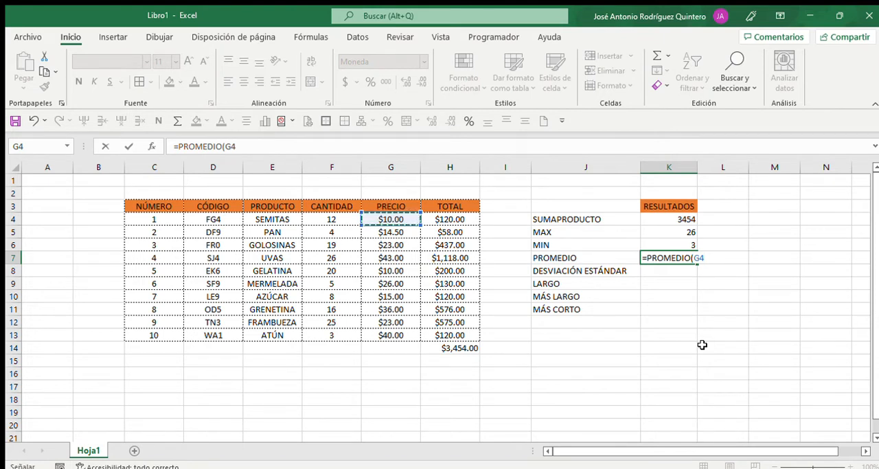
key("ctrl+shift+Down")
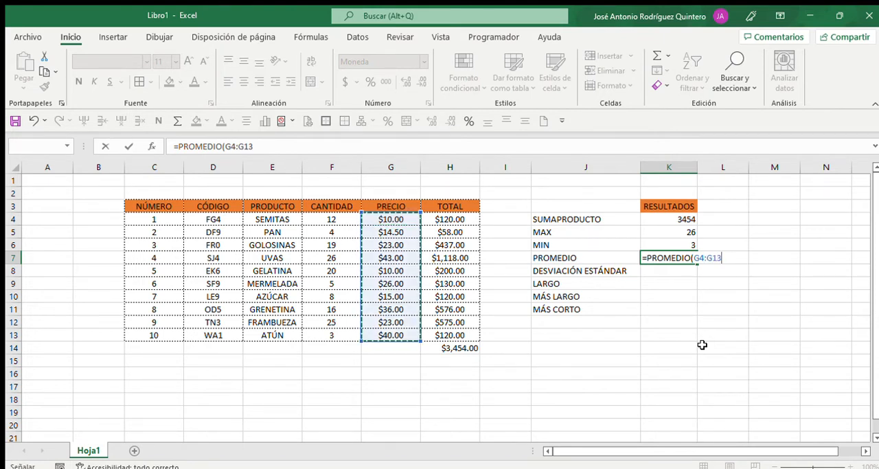
key("Return")
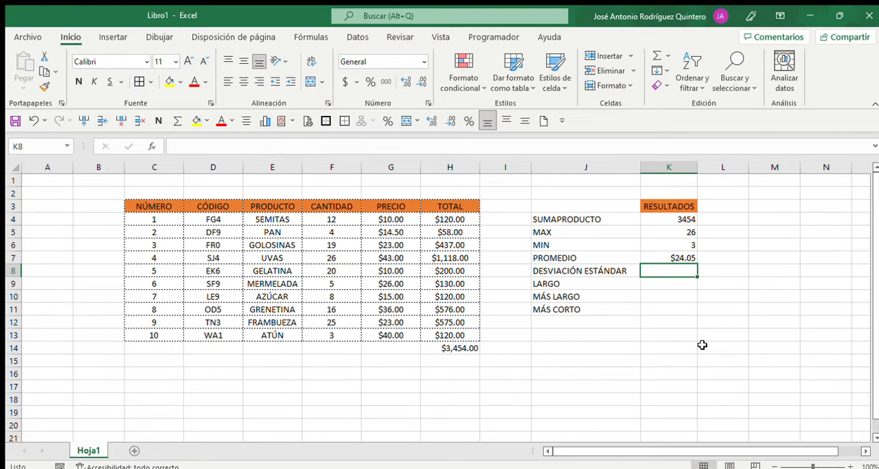
key("Up")
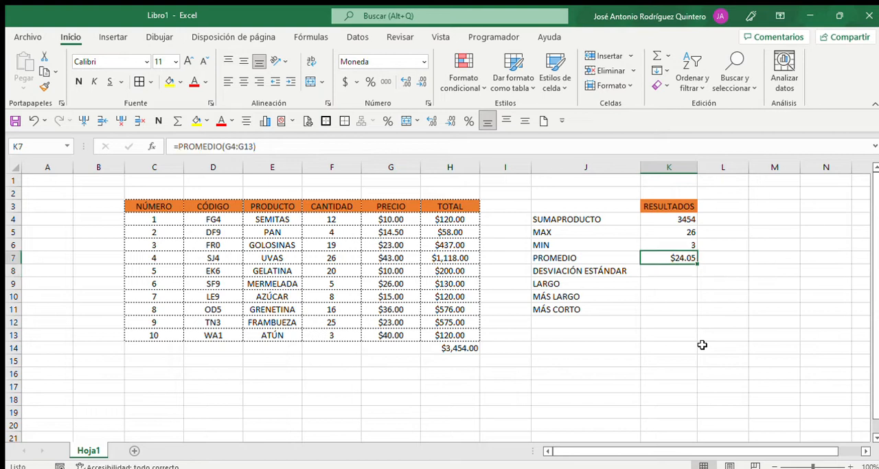
key("Down")
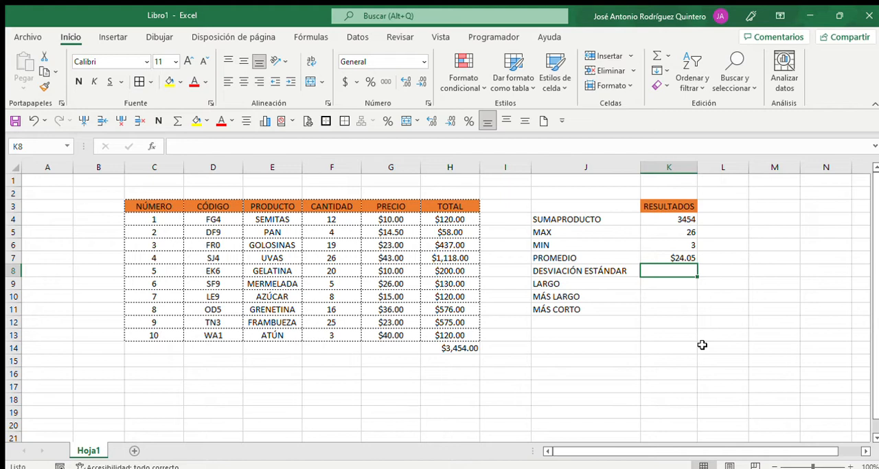
Calculate the standard deviation of the CANTIDAD values in K8 with =DESVESTA(F4:F13), and review the finished formula
type("=")
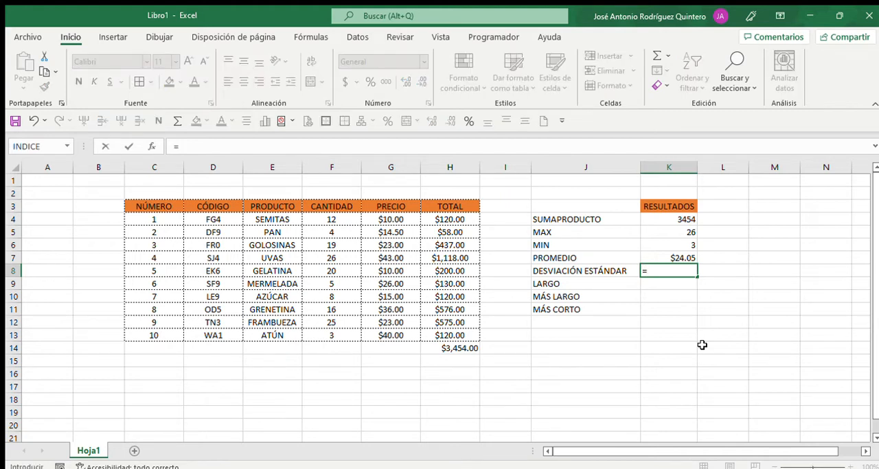
type("DESVESTA")
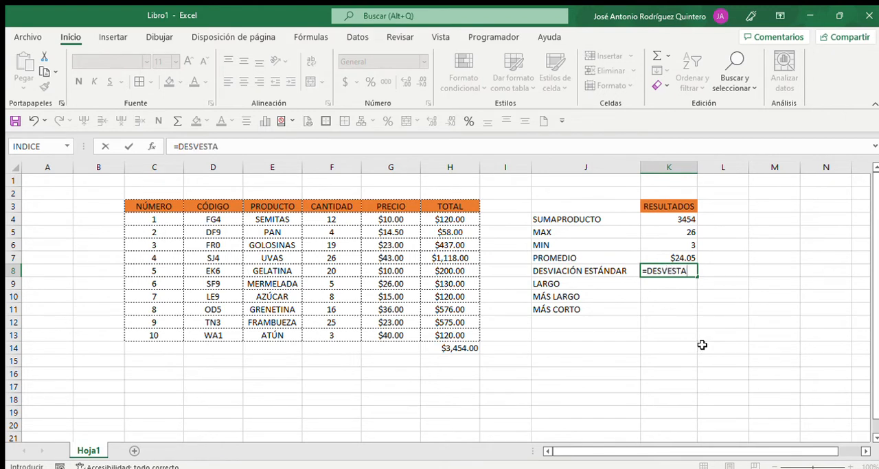
type("(")
key("Left")
key("Left")
key("Left")
key("Left")
key("Left")
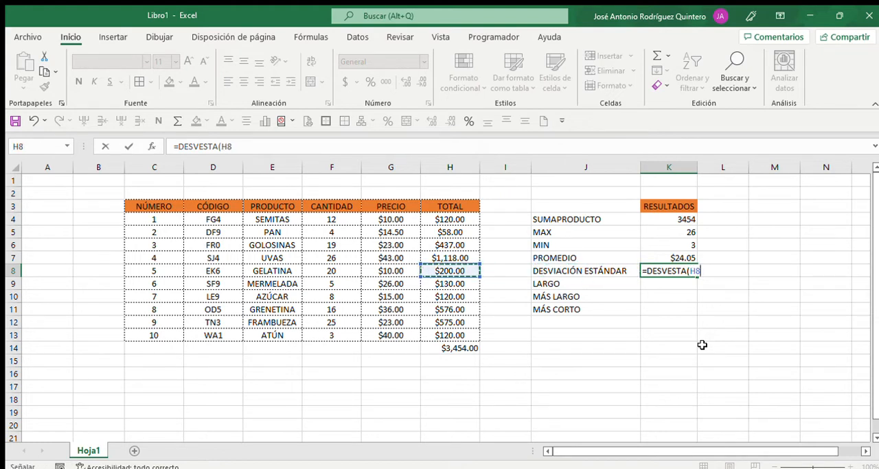
key("Up")
key("Up")
key("Up")
key("Up")
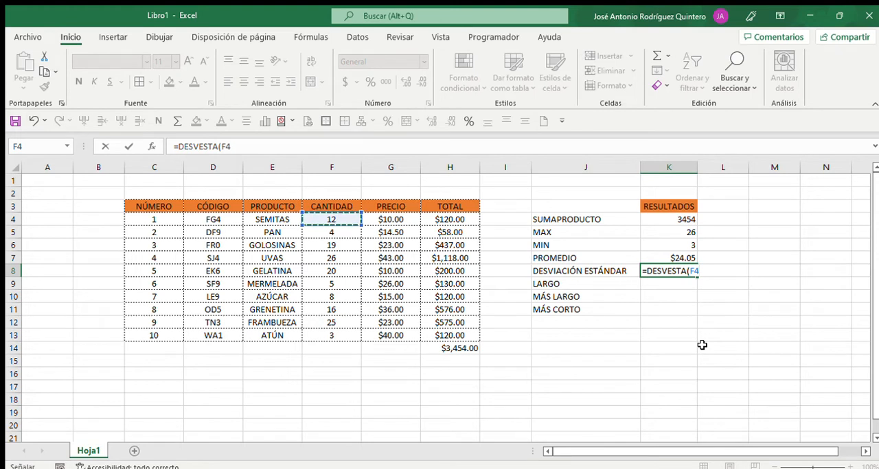
key("ctrl+shift+Down")
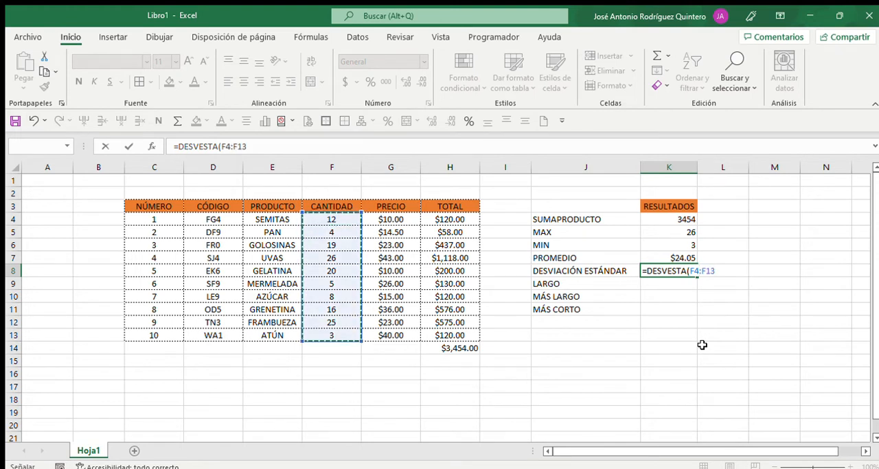
key("Return")
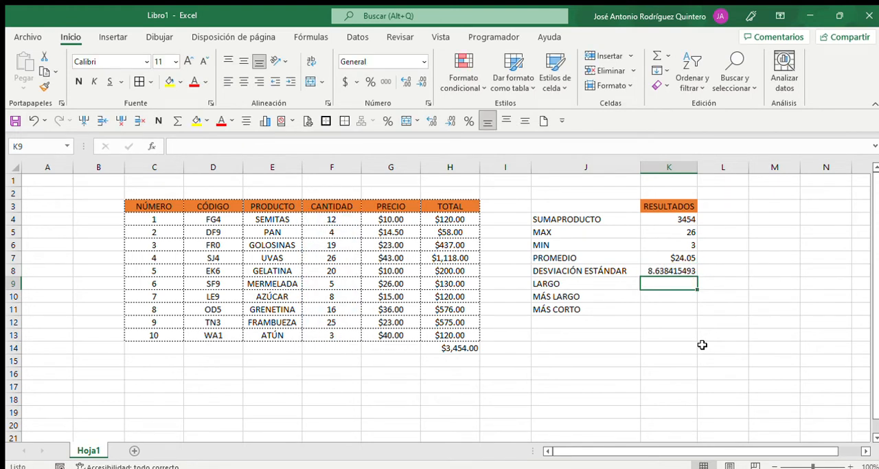
key("Up")
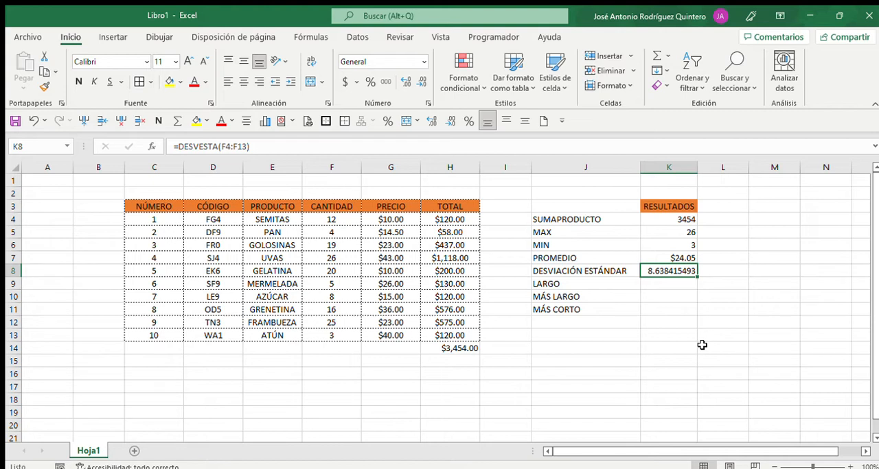
key("Down")
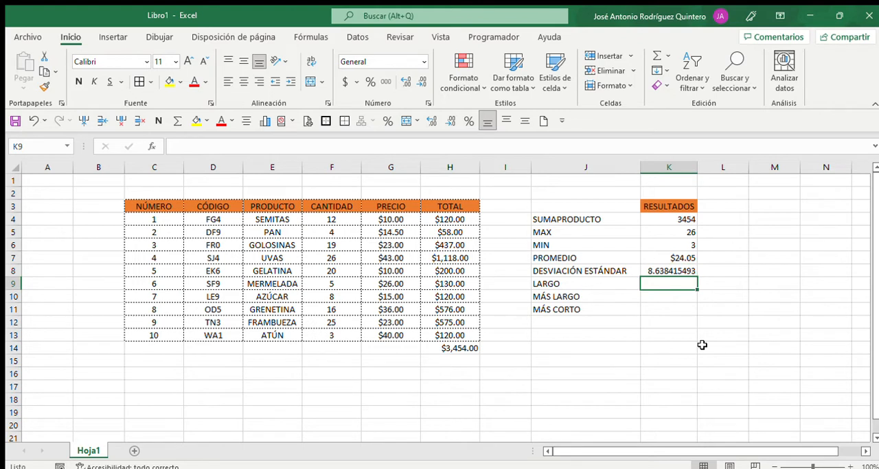
Count the characters of the product name PAN in K9, next to LARGO, with =LARGO(E5)
key("Down")
key("Down")
key("Up")
key("Up")
type("=LAR")
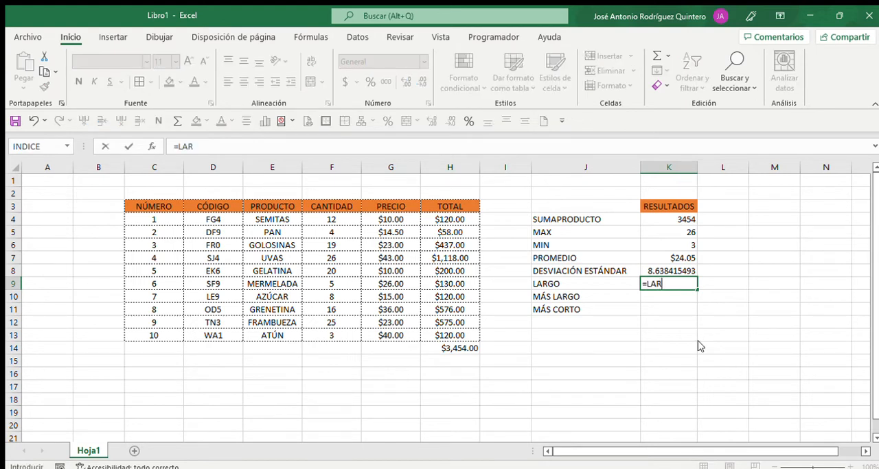
type("GO(")
key("Left")
key("Left")
key("Left")
key("Left")
key("Left")
key("Left")
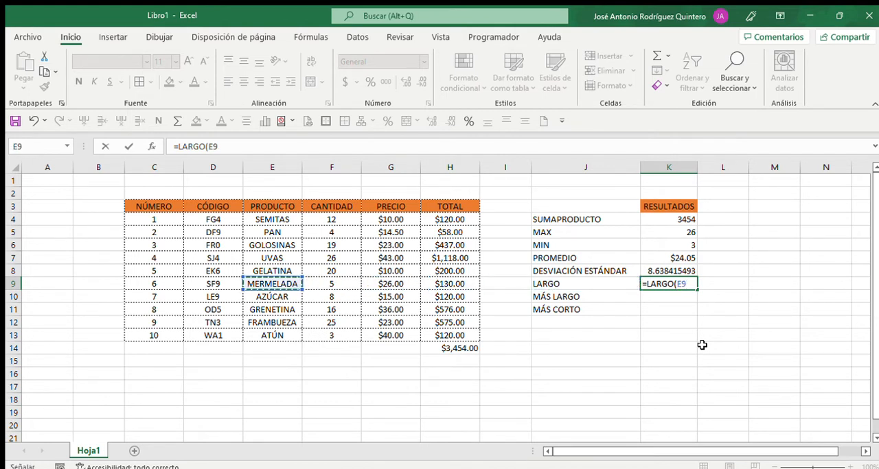
key("Up")
key("Up")
key("Up")
key("Up")
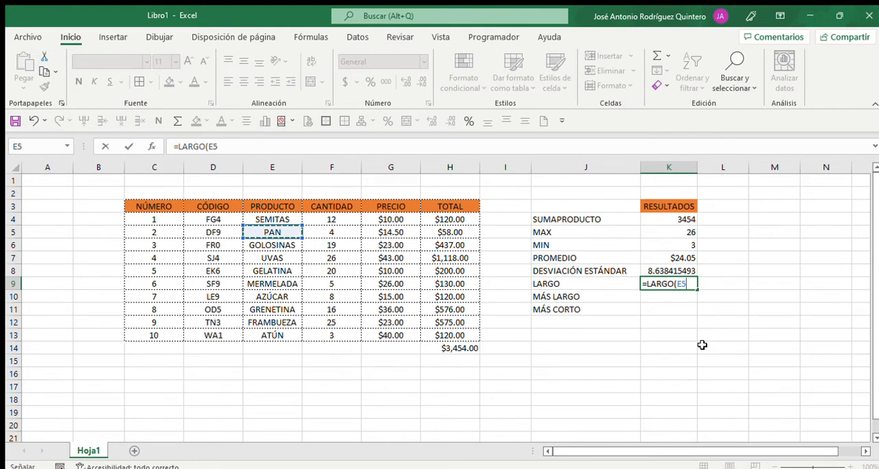
key("Return")
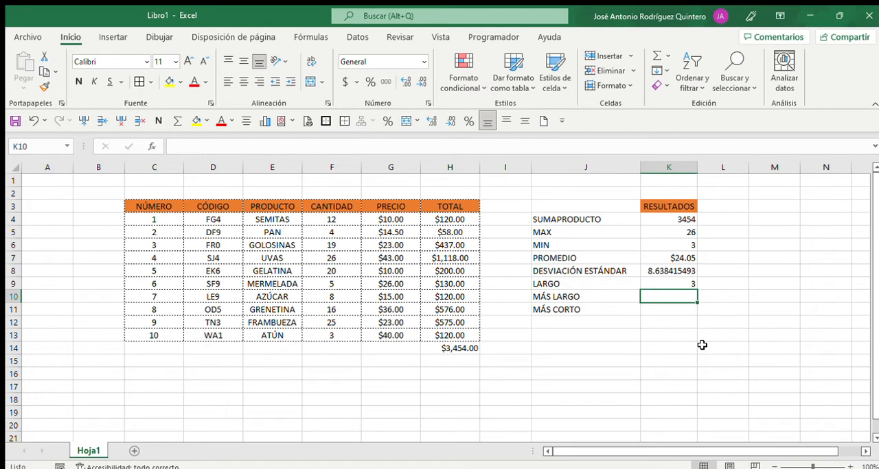
Examine the names in the PRODUCTO column to compare their lengths, and return to K10 beside MÁS LARGO
key("Down")
key("Down")
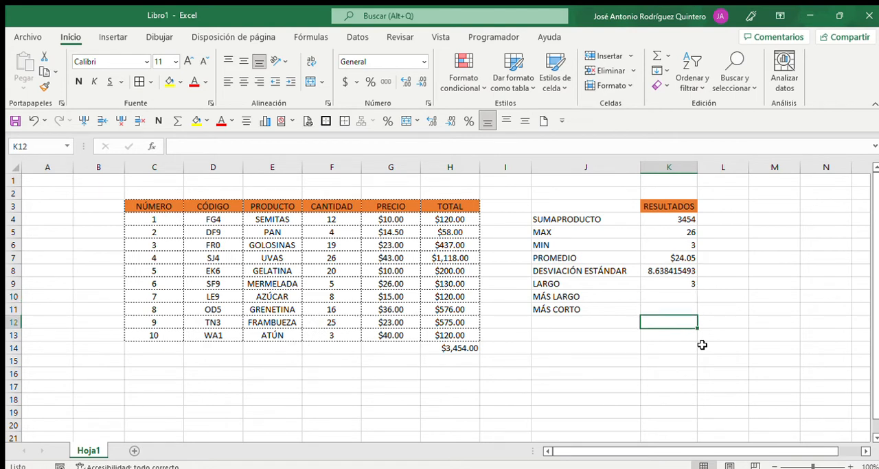
key("Left")
key("Left")
key("Left")
key("Left")
key("Left")
key("Left")
key("Up")
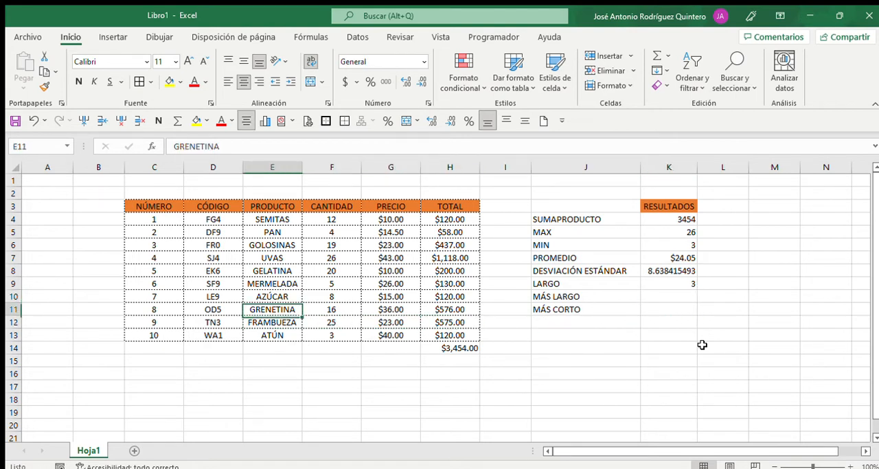
key("Up")
key("Up")
key("Up")
key("Up")
key("Up")
key("Up")
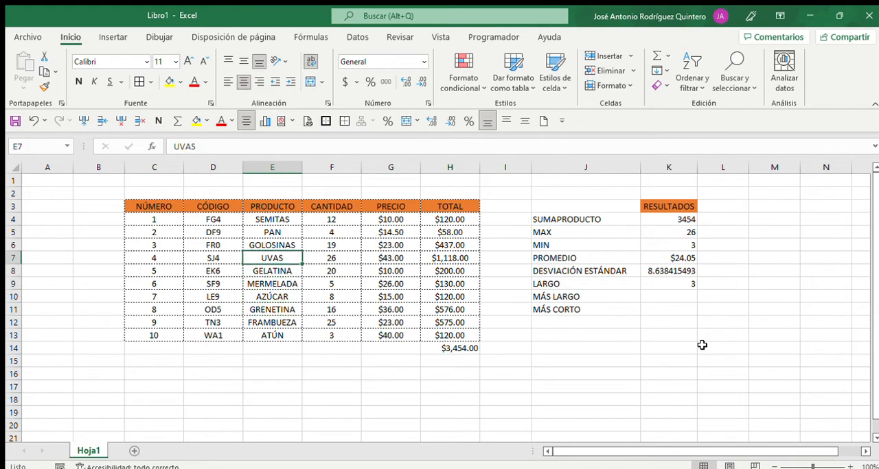
key("Up")
key("Down")
key("Down")
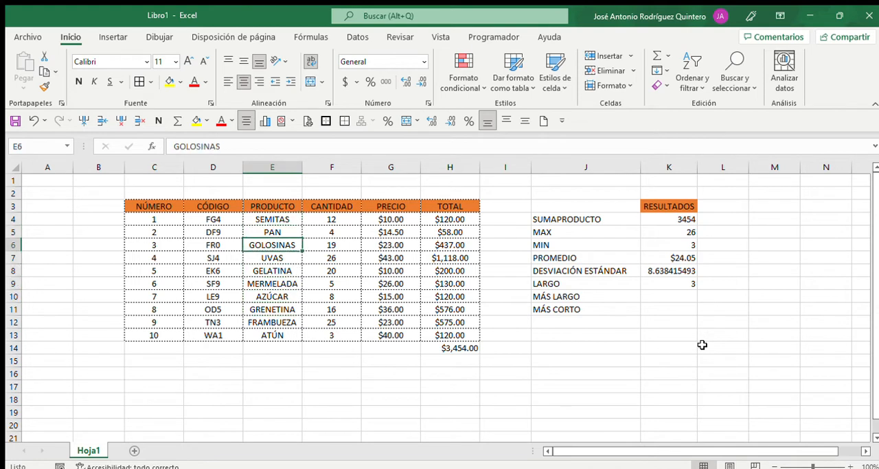
key("Right")
key("Right")
key("Right")
key("Right")
key("Down")
key("Down")
key("Down")
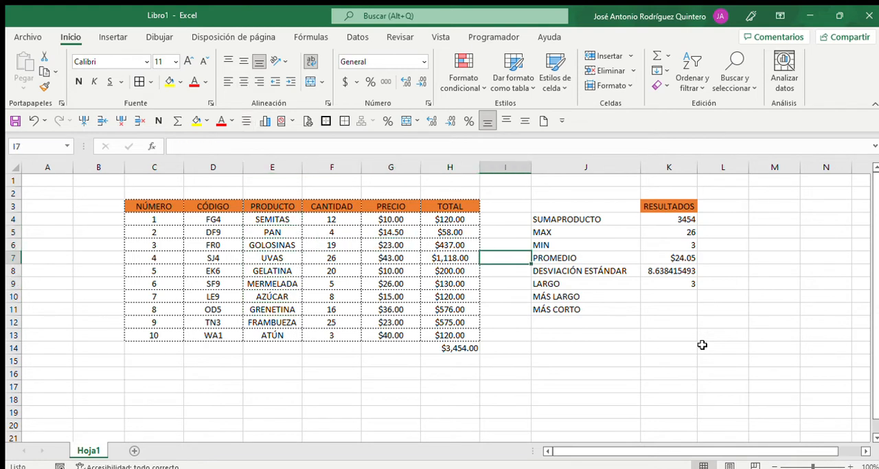
key("Right")
key("Down")
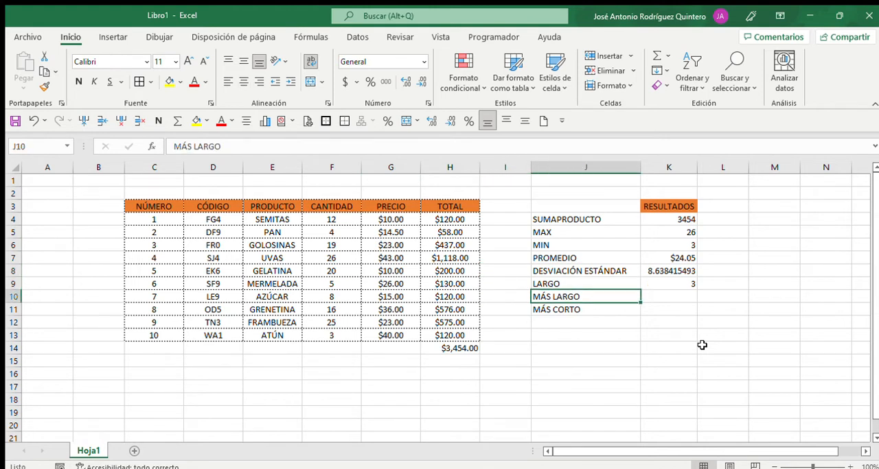
key("Right")
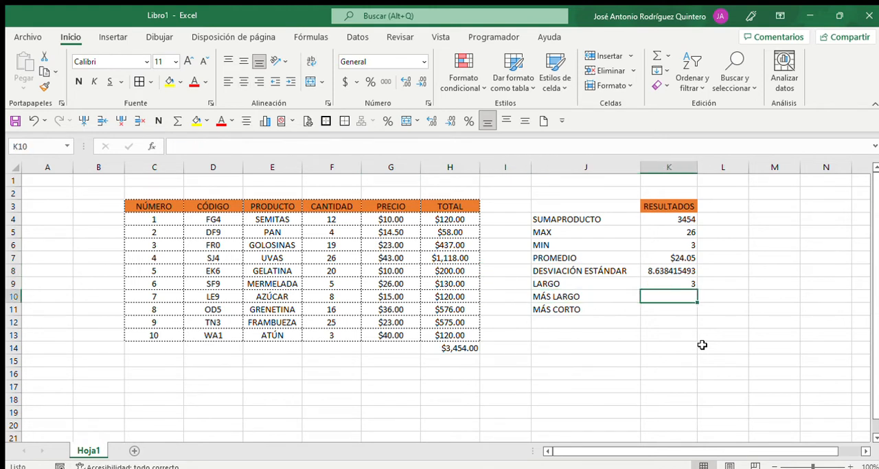
Calculate the length of the longest PRODUCTO name in K10 with =MAX(LARGO(E4:E13)), and review the finished formula
type("=")
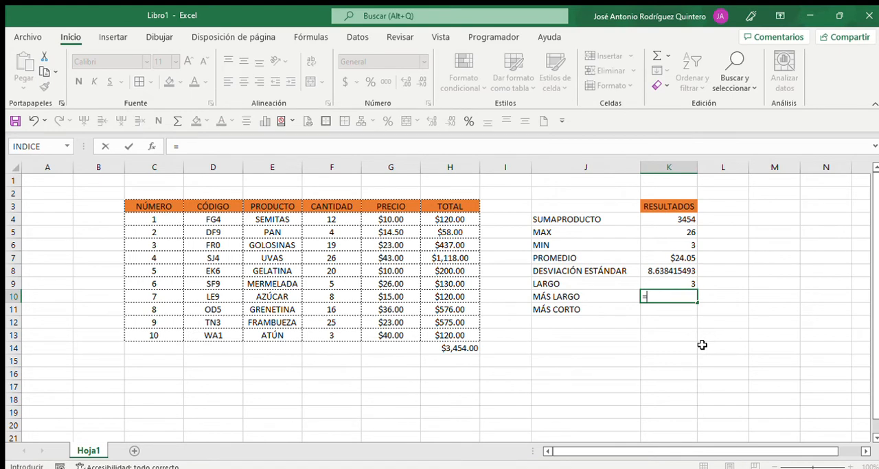
type("MAX")
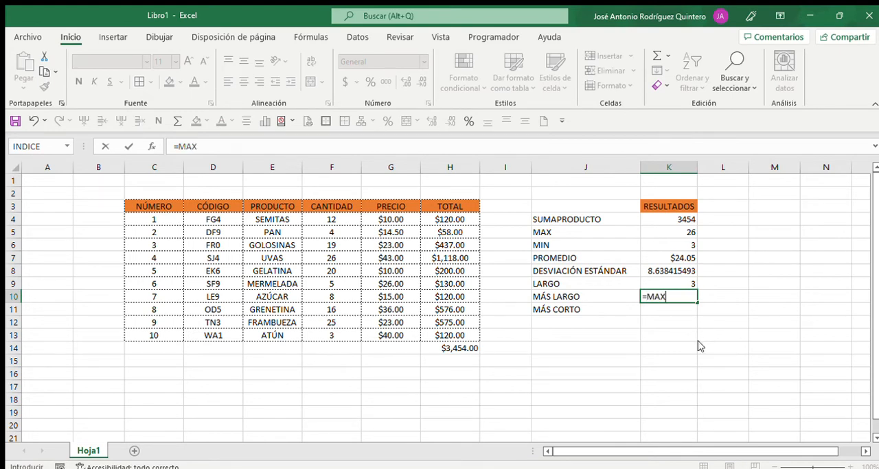
type("(LARGO")
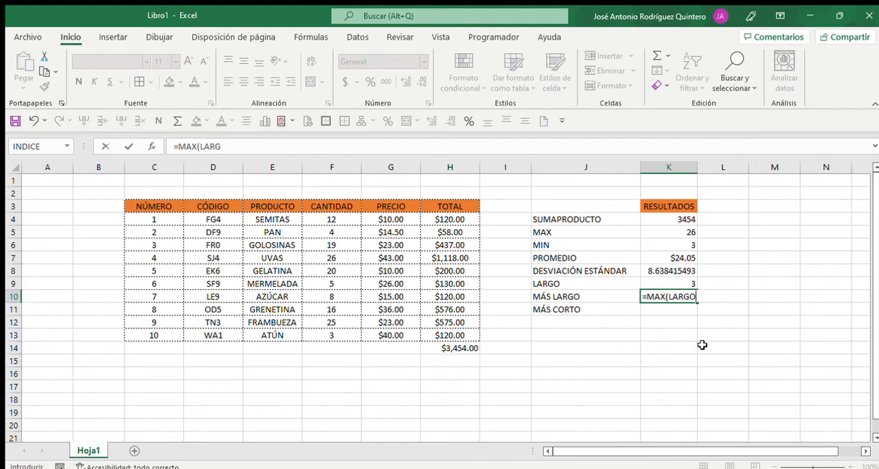
type("(")
key("Left")
key("Left")
key("Left")
key("Left")
key("Left")
key("Left")
key("Up")
key("Up")
key("Up")
key("Up")
key("Up")
key("Up")
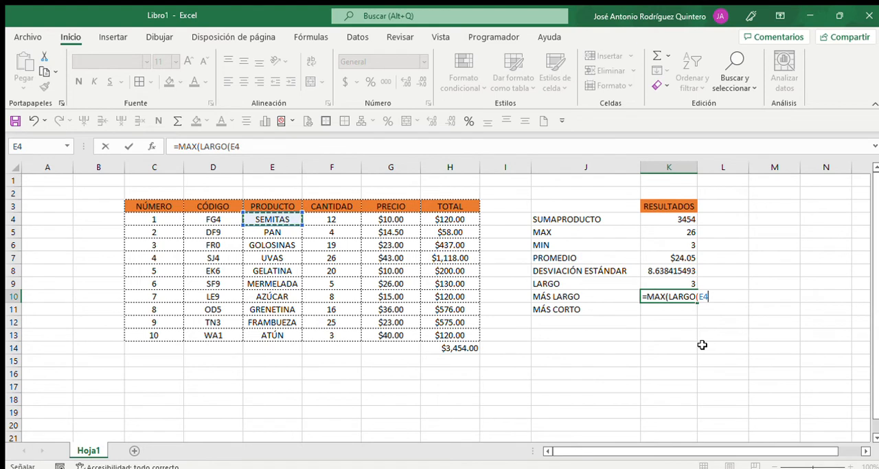
key("ctrl+shift+Down")
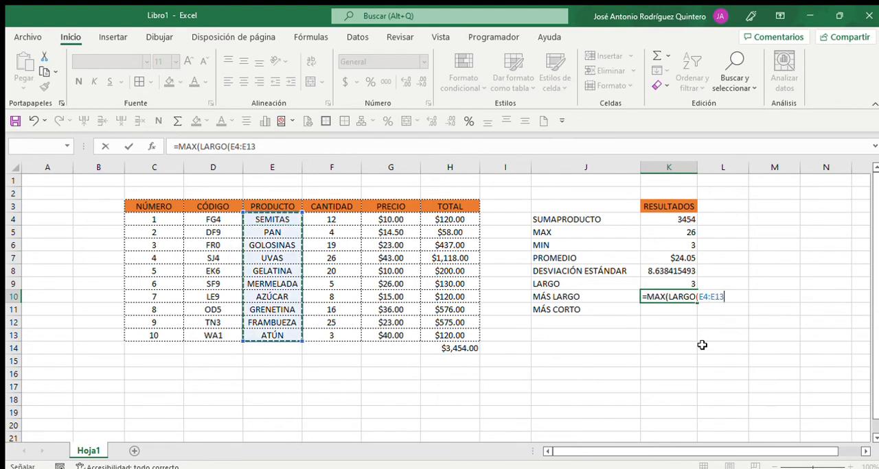
type("))")
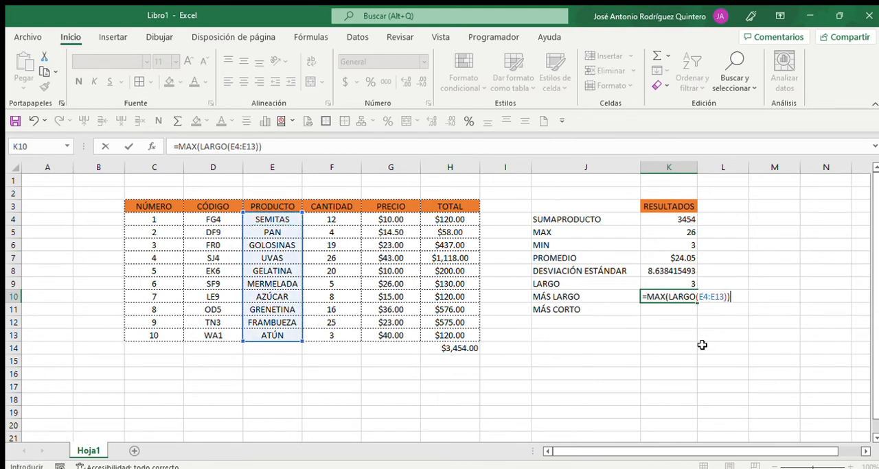
key("Return")
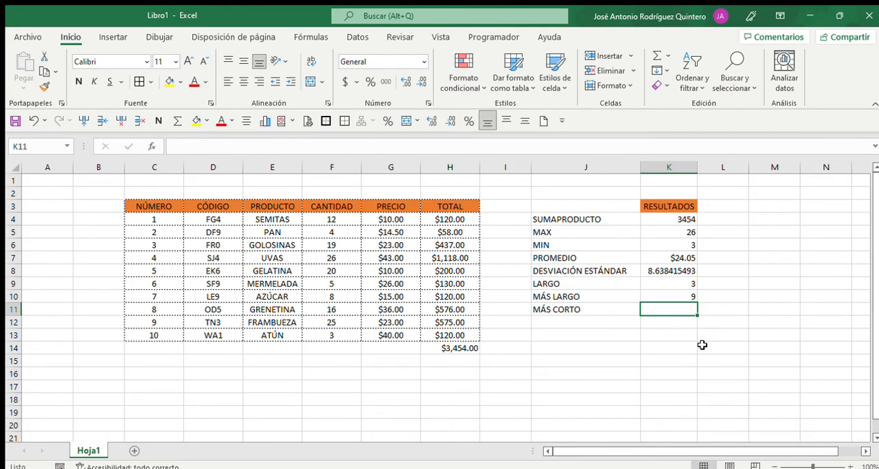
key("Up")
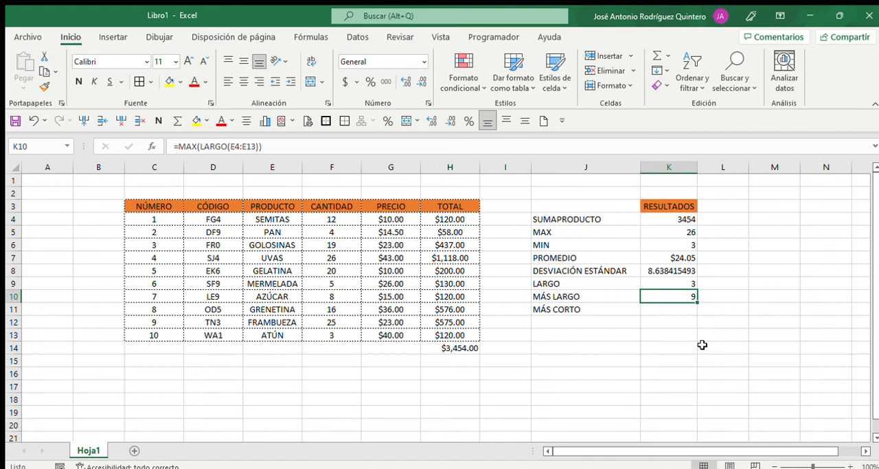
Calculate the length of the shortest PRODUCTO name in K11, next to MÁS CORTO, with =MIN(LARGO(E4:E13))
key("Down")
type("=")
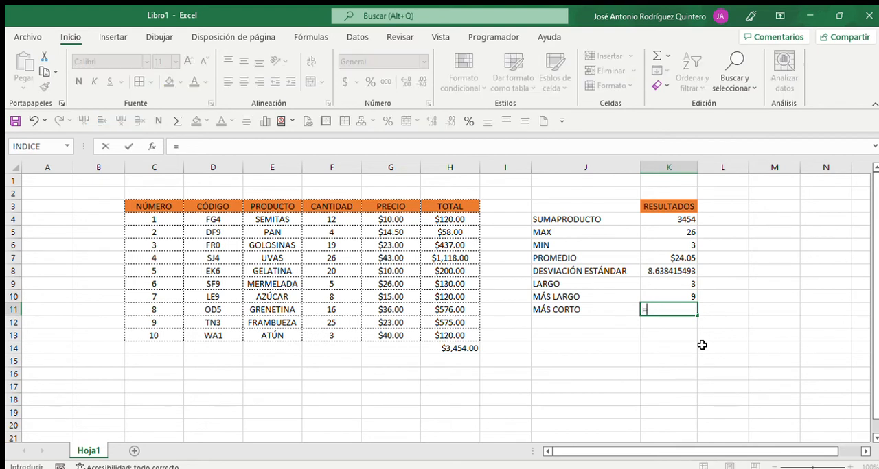
type("MIN(LARGO(")
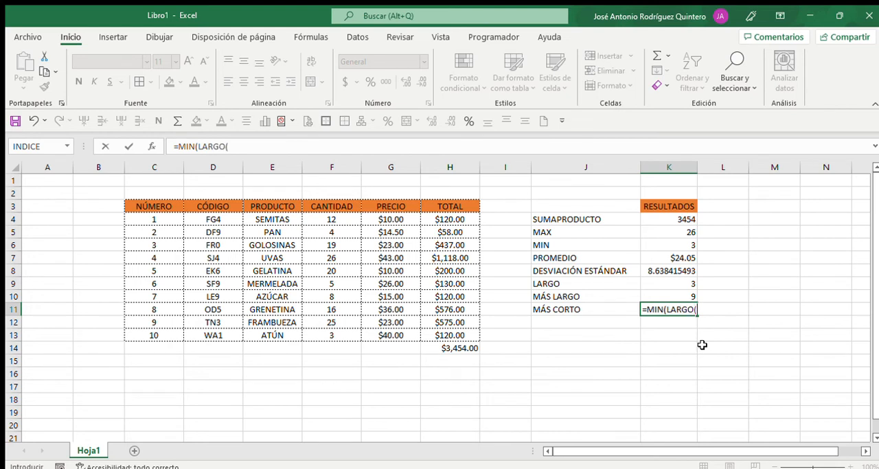
key("Left")
key("Left")
key("Left")
key("Left")
key("Left")
key("Left")
key("Up")
key("Up")
key("Up")
key("Up")
key("Up")
key("Up")
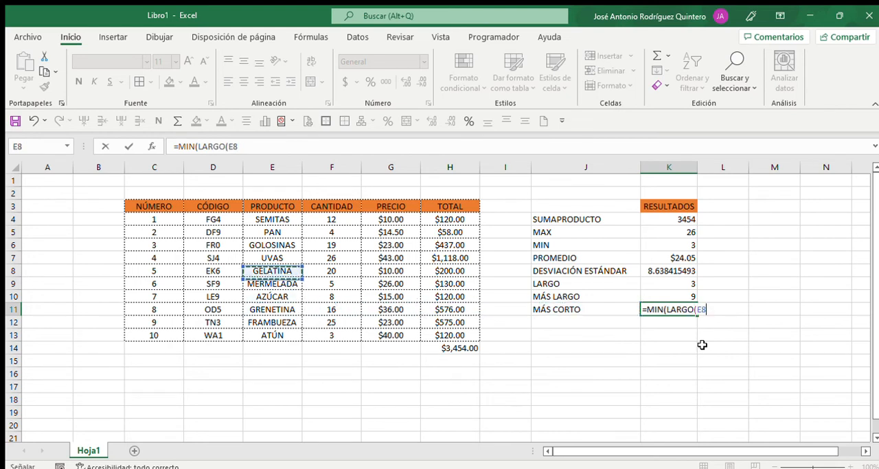
key("Up")
key("shift+Down")
key("shift+Down")
key("shift+Down")
key("shift+Down")
key("shift+Down")
key("shift+Down")
key("shift+Down")
key("shift+Down")
key("shift+Down")
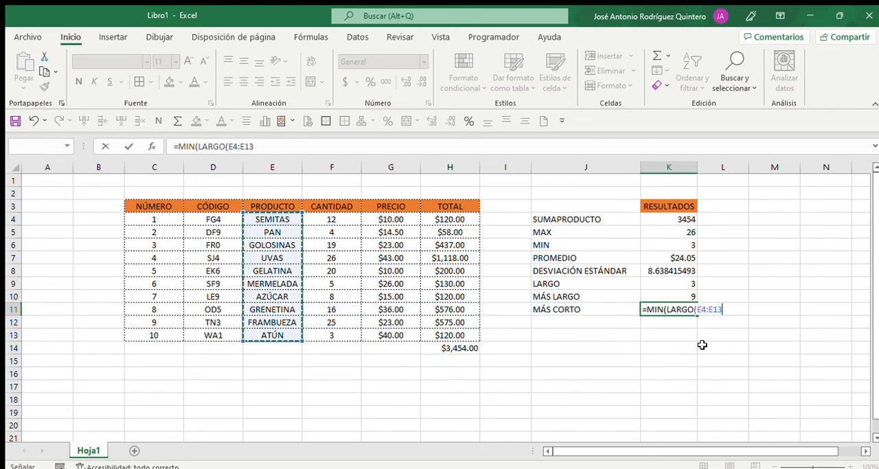
type("))")
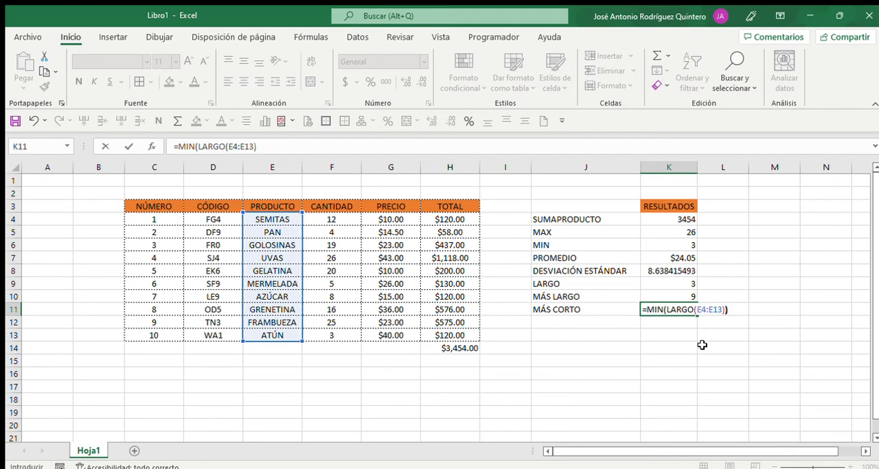
key("Return")
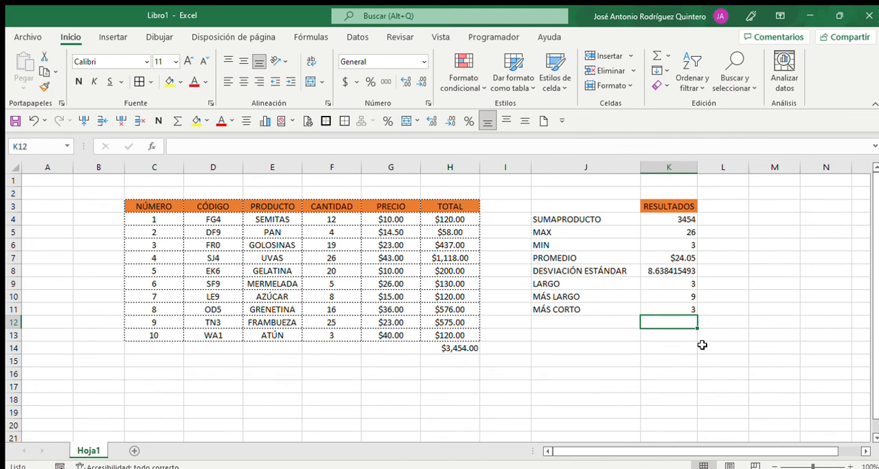
key("Down")
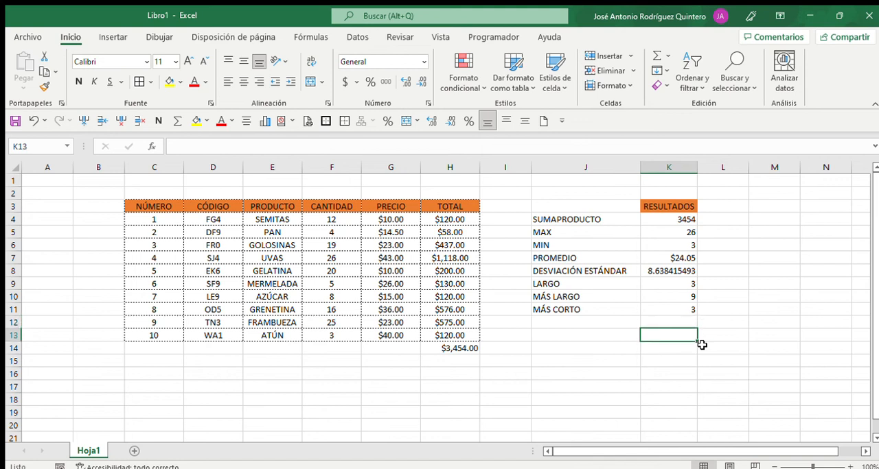